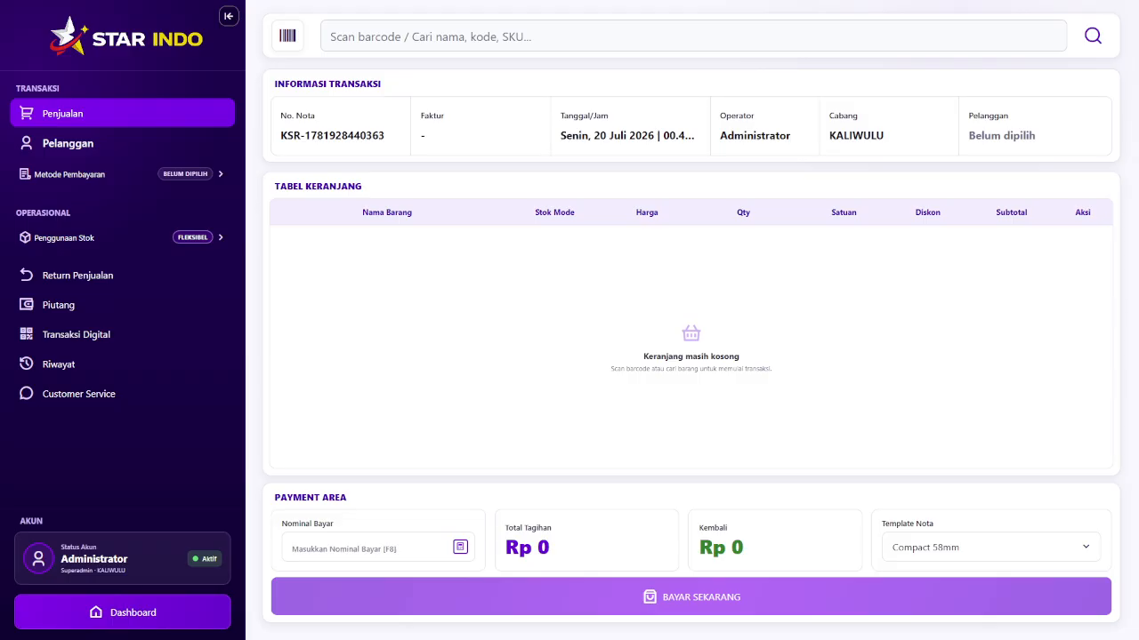
- Collapse the navigation sidebar and expand it again
left_click(228, 16)
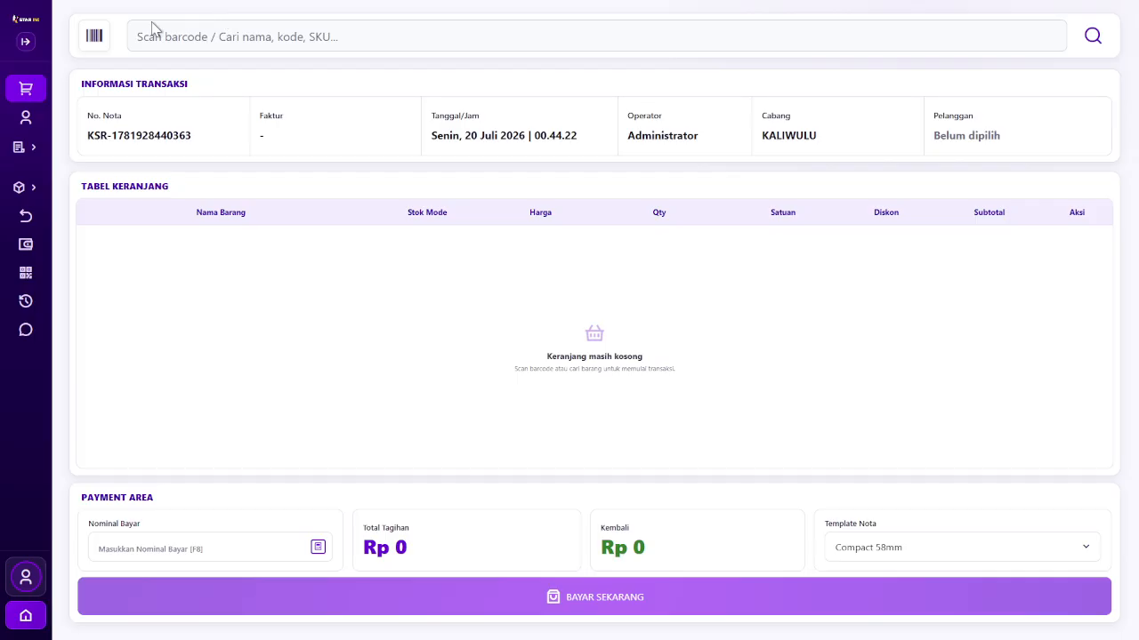
left_click(26, 41)
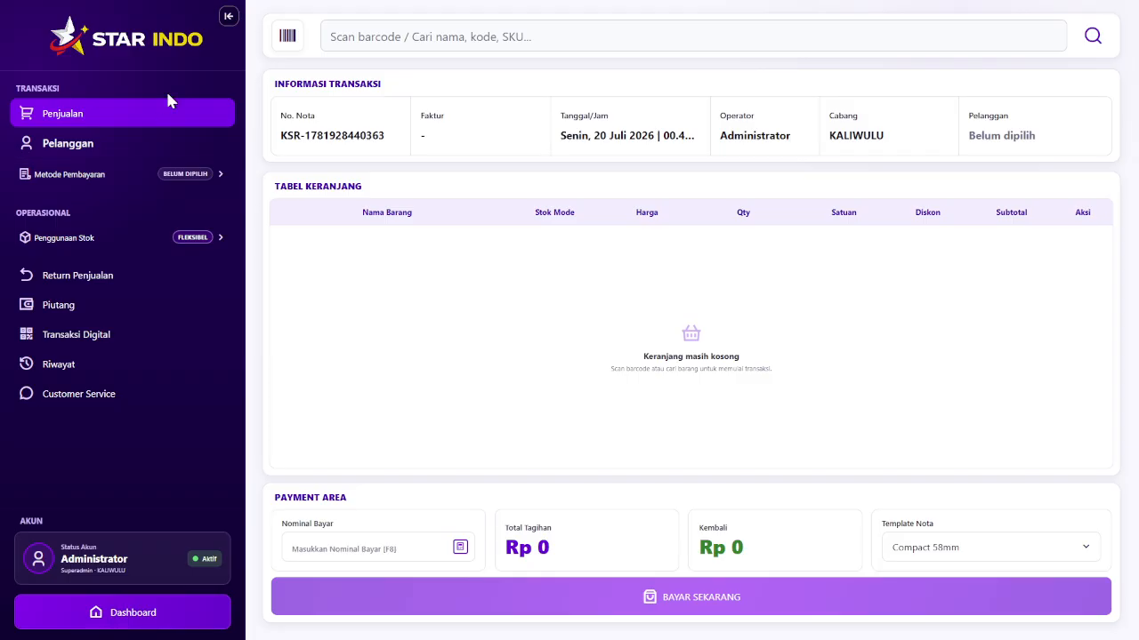
- Examine the blank new-customer form and the first listed customer's details in the customer picker, without saving anything
left_click(175, 151)
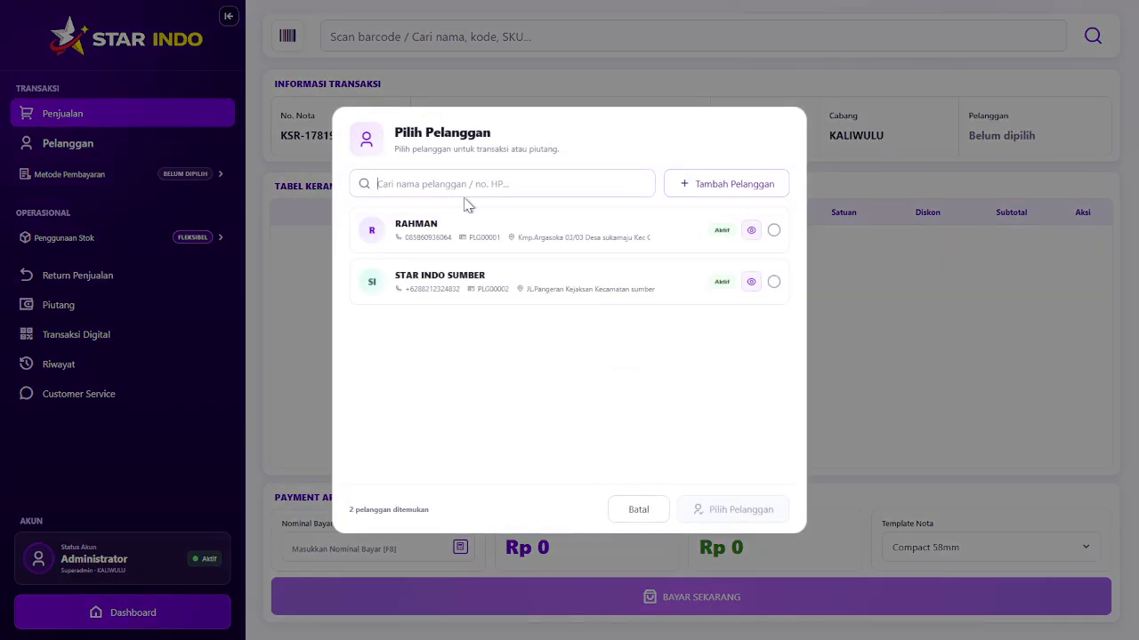
left_click(707, 195)
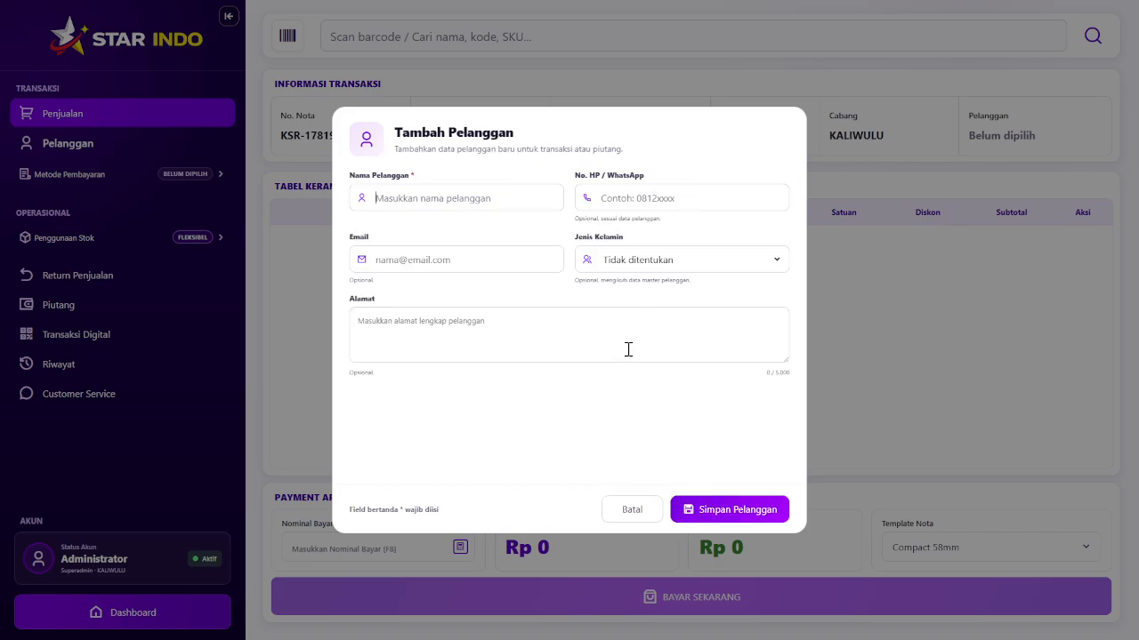
left_click(629, 510)
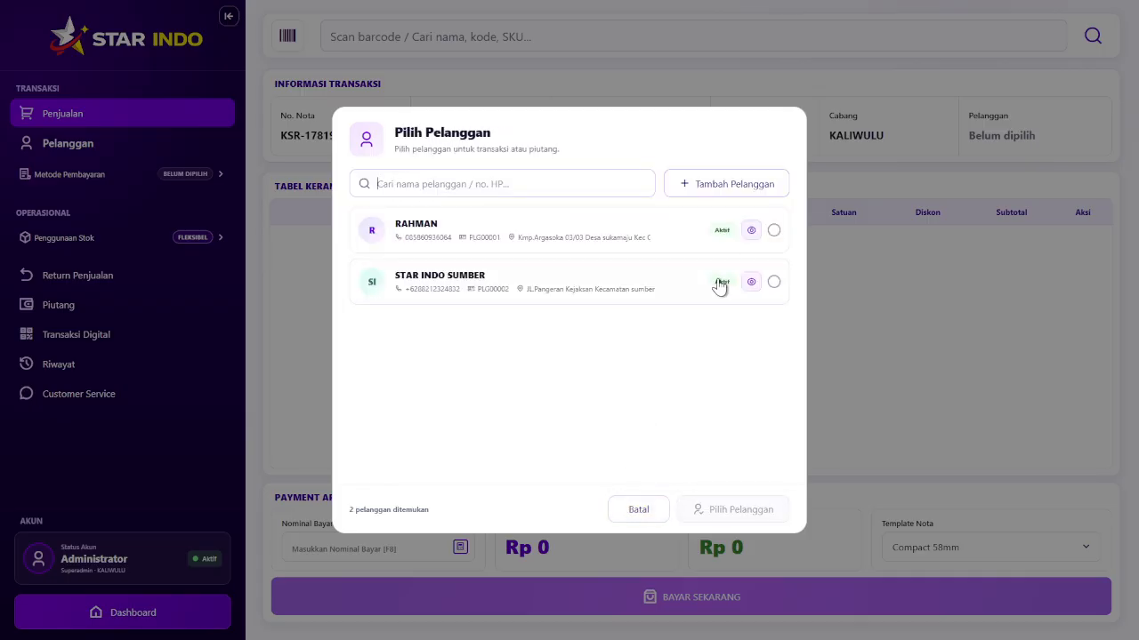
left_click(725, 191)
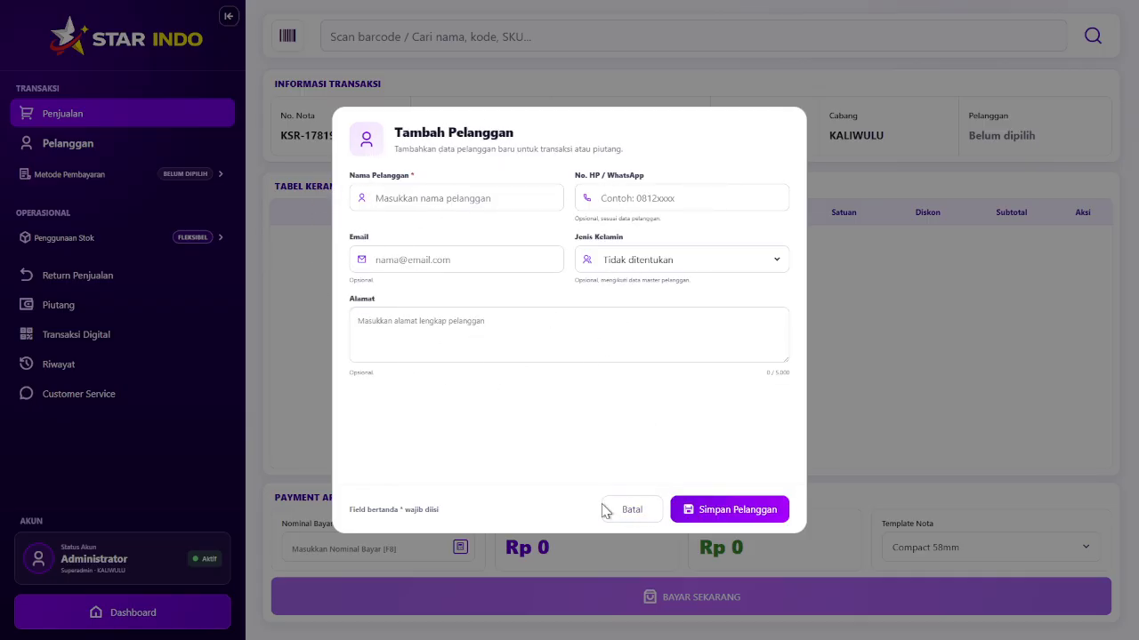
left_click(637, 514)
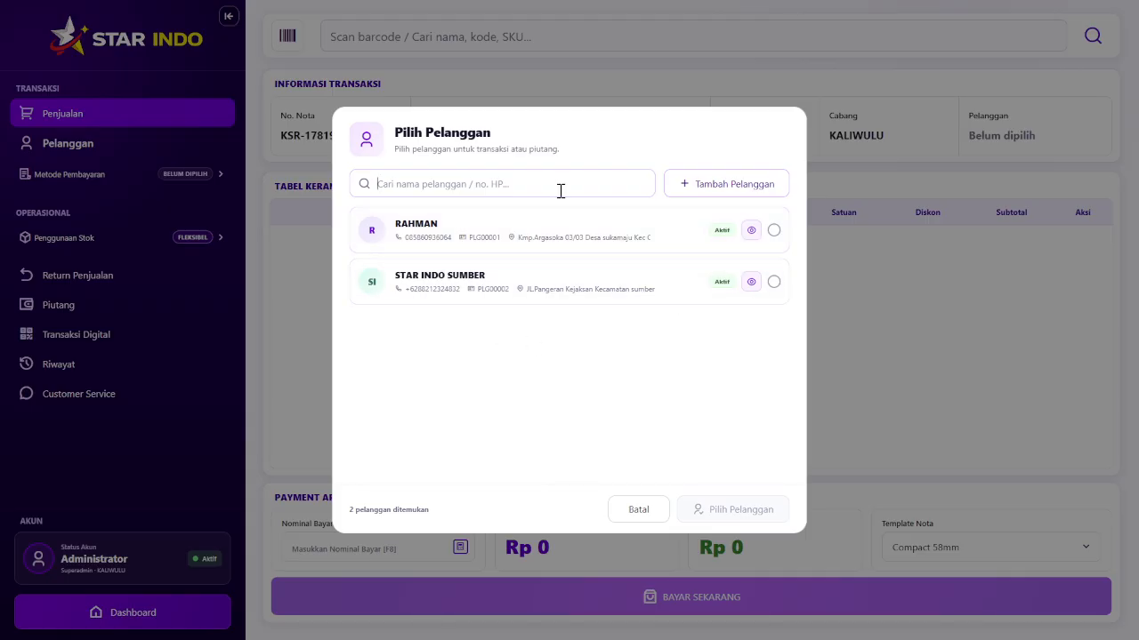
left_click(751, 232)
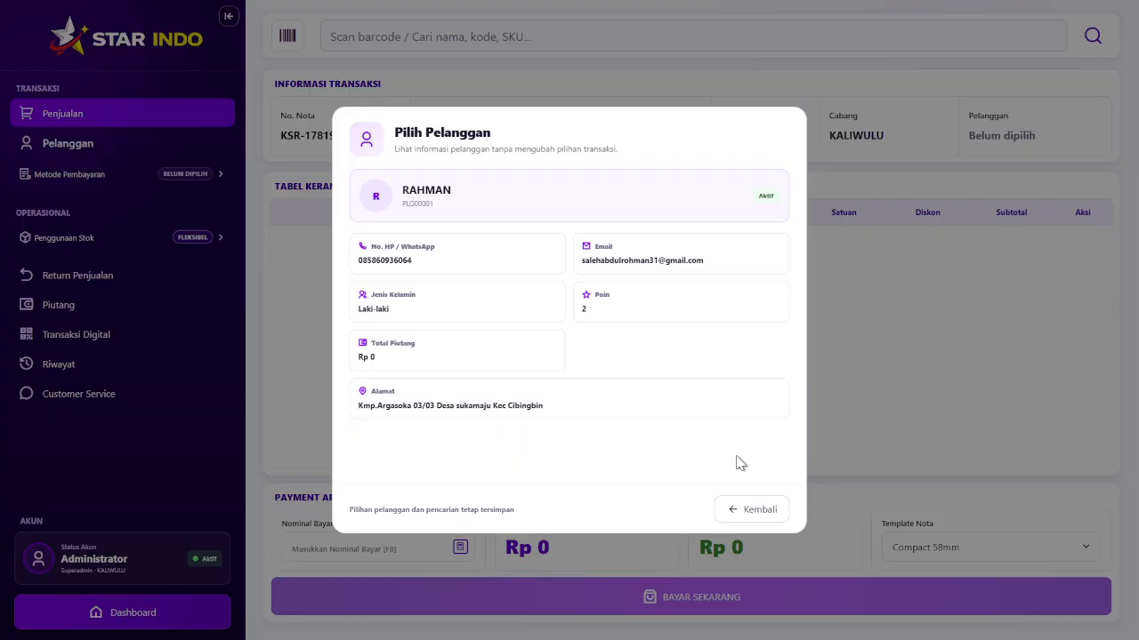
left_click(762, 512)
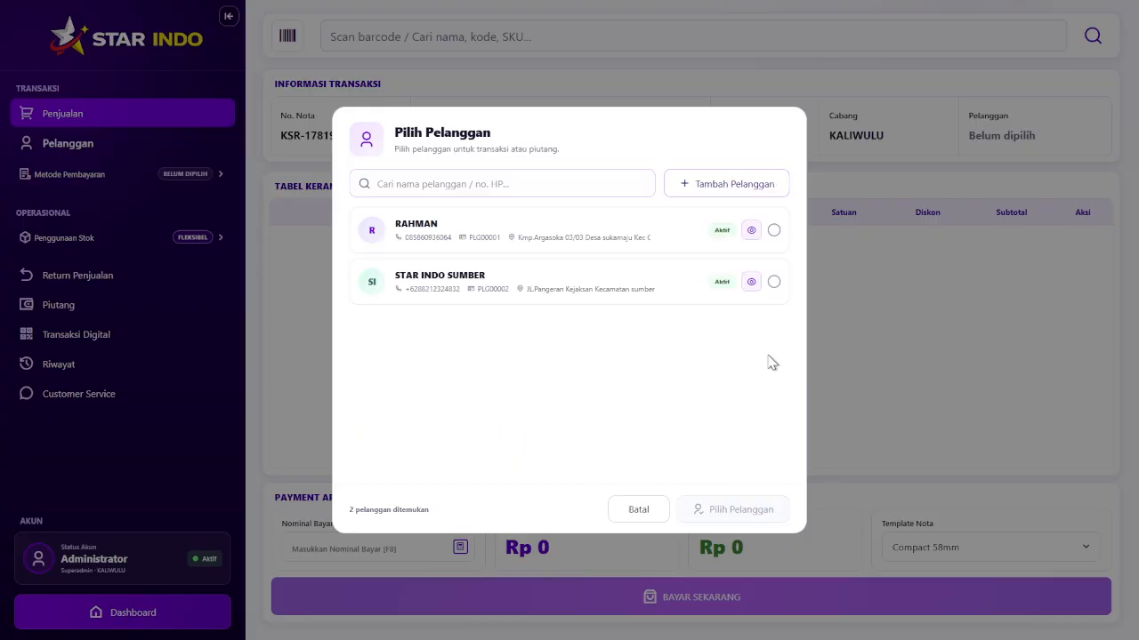
- Choose STAR INDO SUMBER as the customer for the sales transaction
left_click(774, 285)
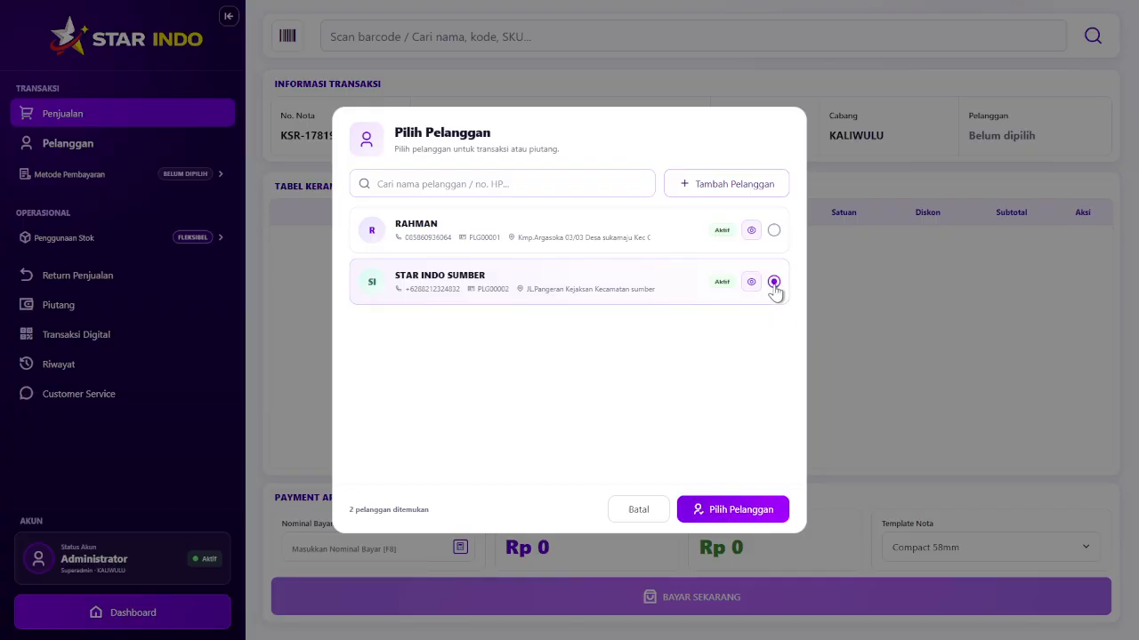
left_click(739, 508)
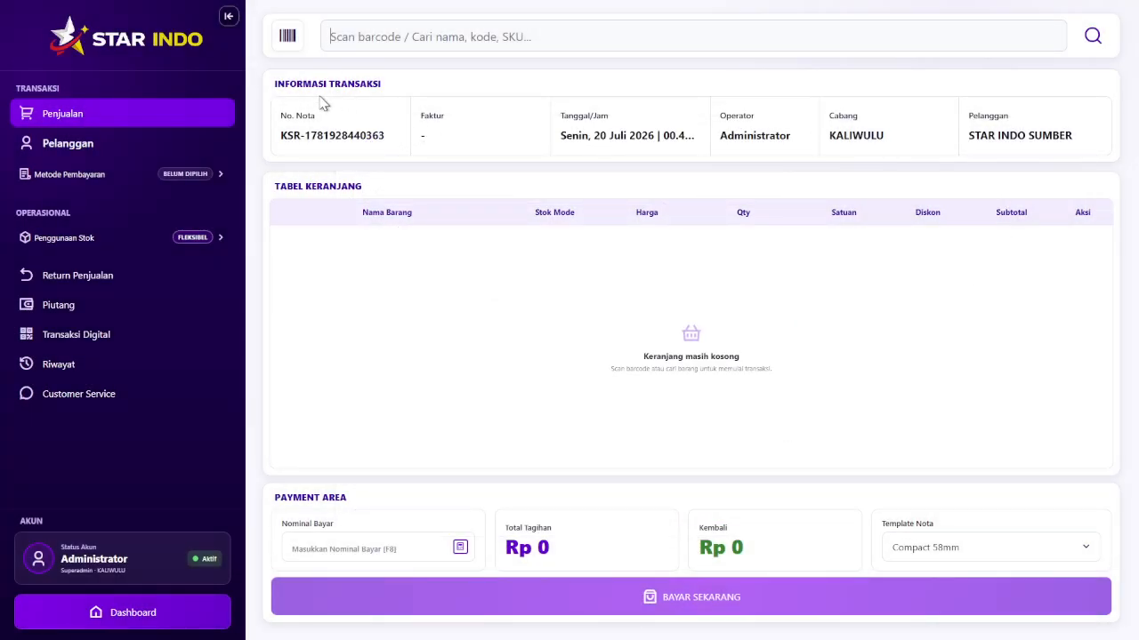
left_click_drag(264, 86, 406, 85)
left_click(492, 87)
- Set the payment method to QRIS and show the stock usage options
left_click(136, 177)
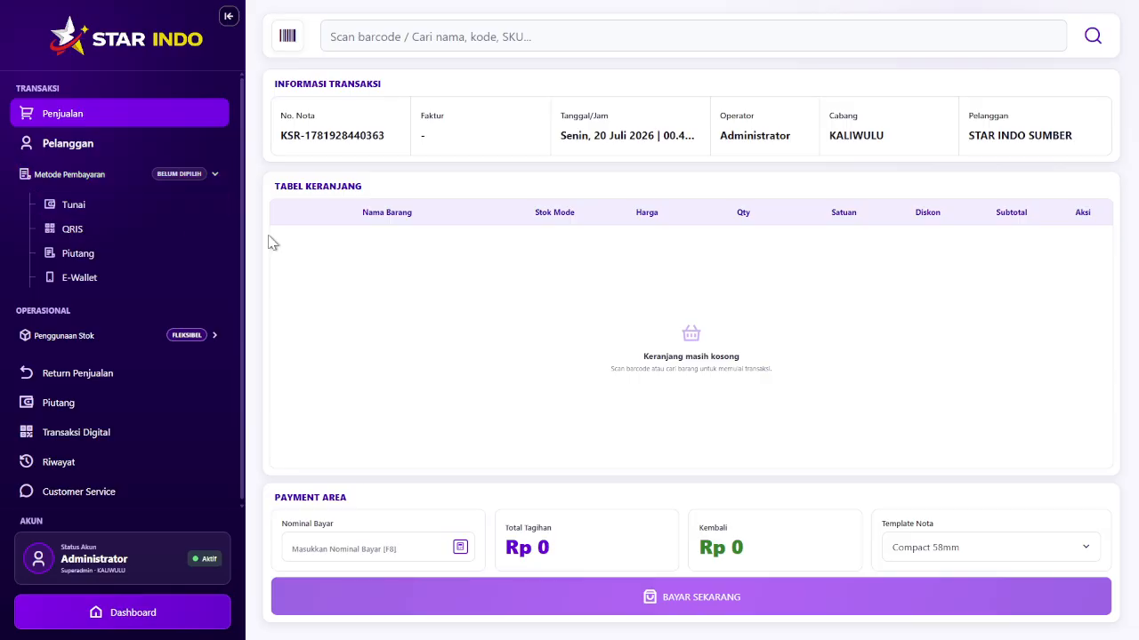
left_click(153, 233)
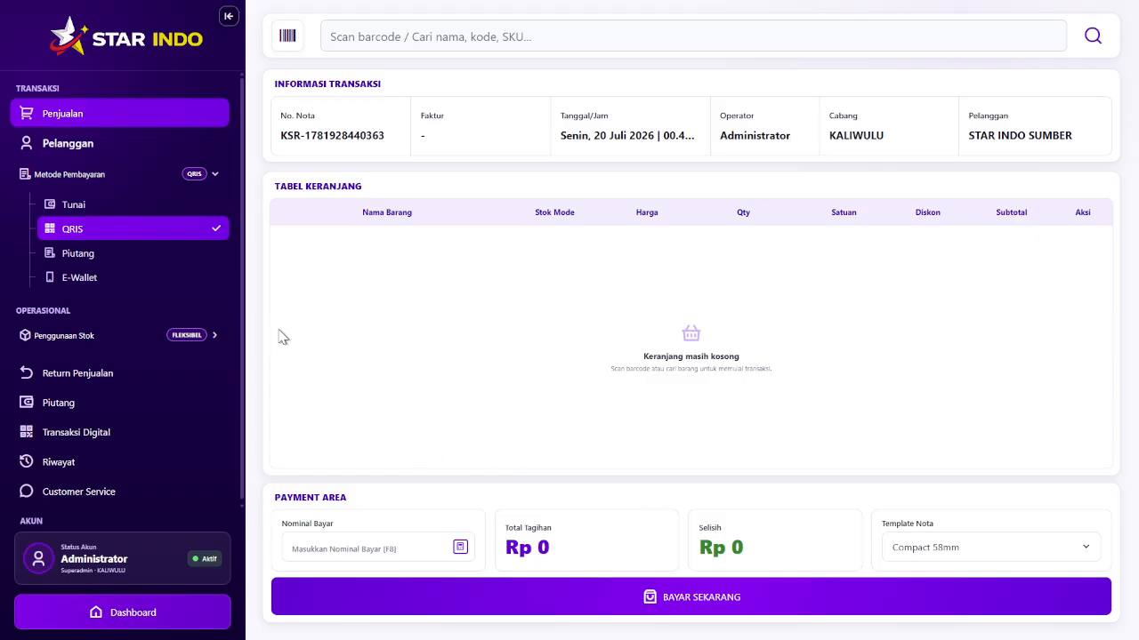
left_click(145, 183)
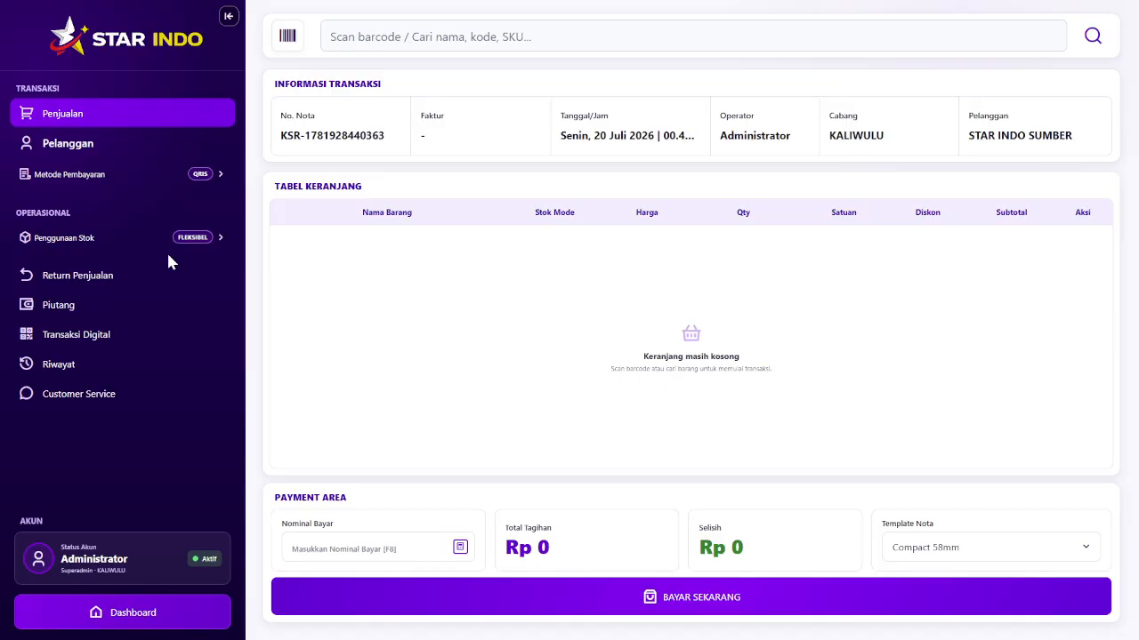
left_click(168, 250)
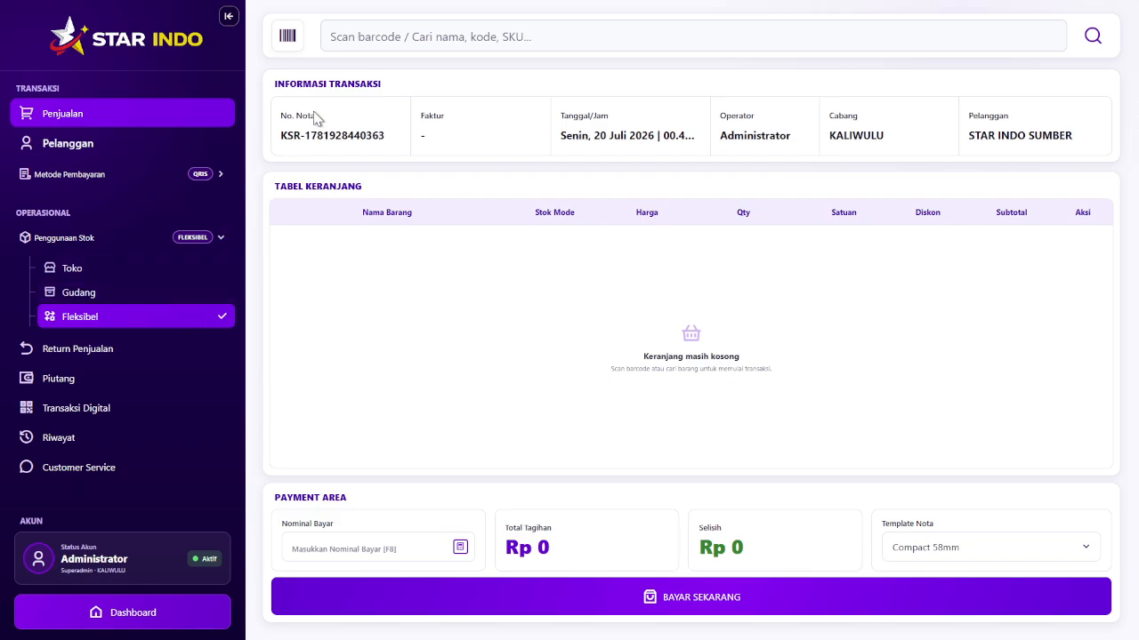
- Search the products for "surya" and add SURYA 12 in the BKS unit to the cart
left_click(390, 30)
type("k")
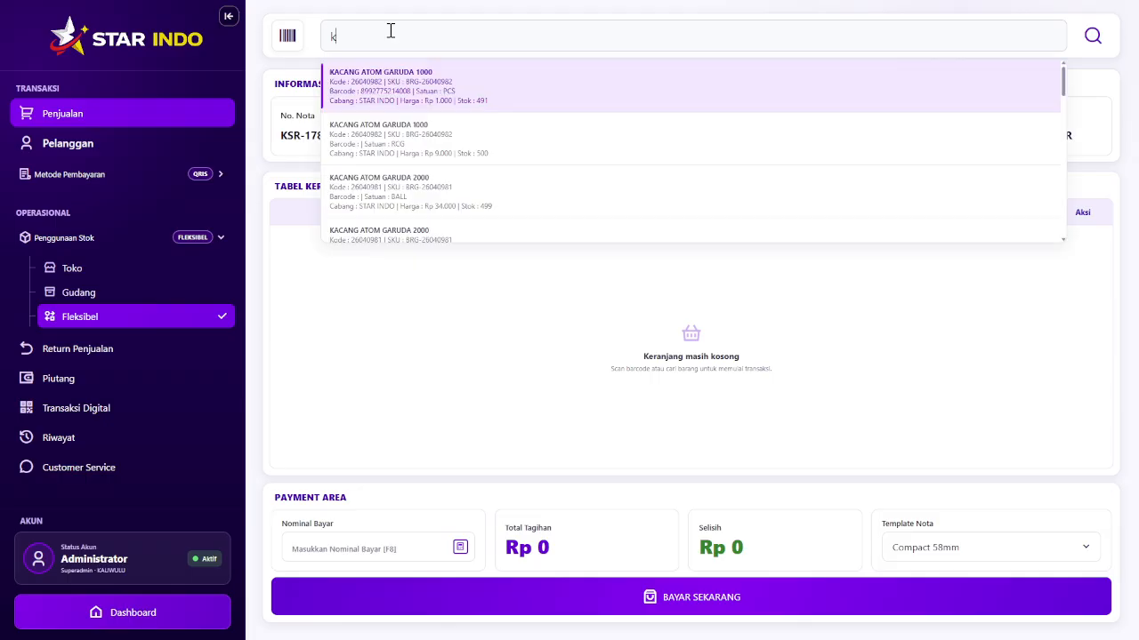
key("BackSpace")
type("surya")
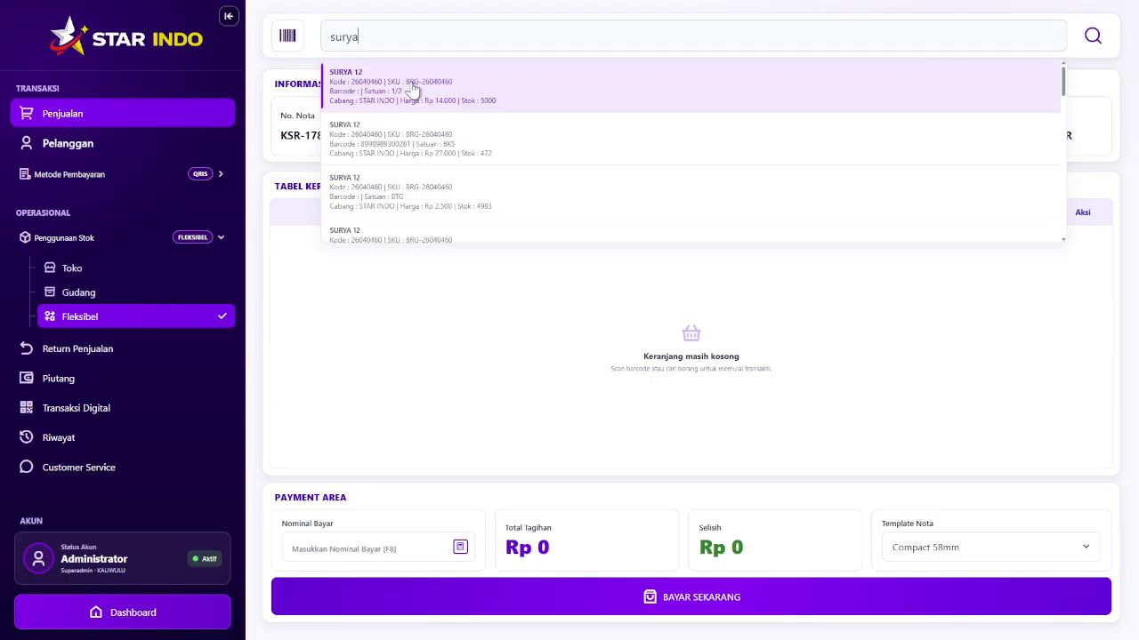
left_click(425, 135)
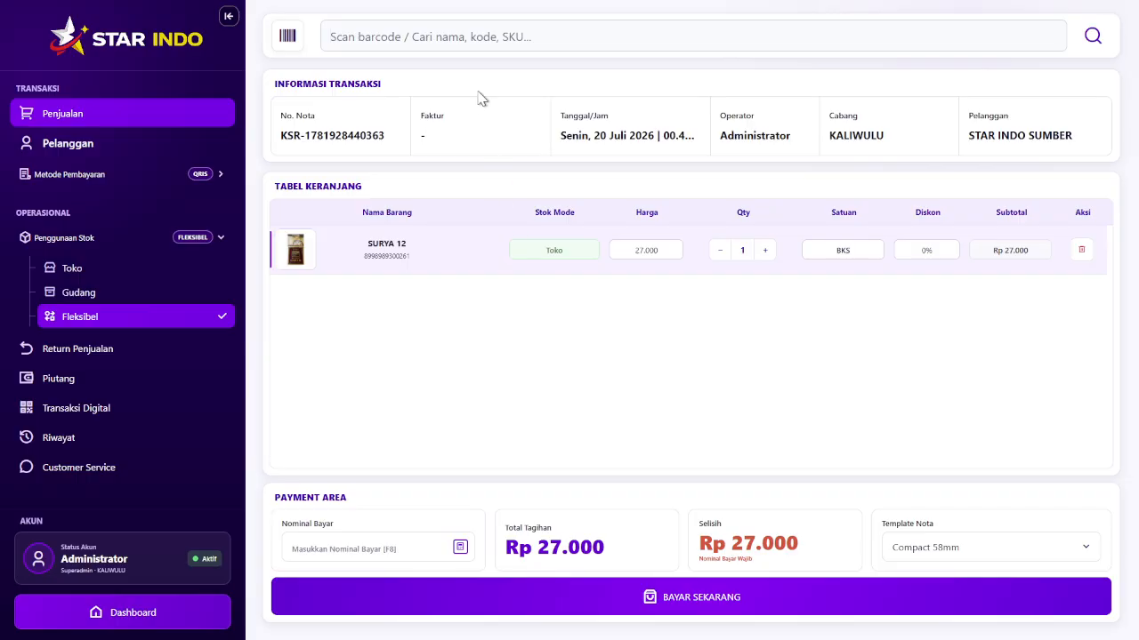
- Search the products for "kapal" and add KAPAL API MIX in the DUS unit to the cart
type("kapal")
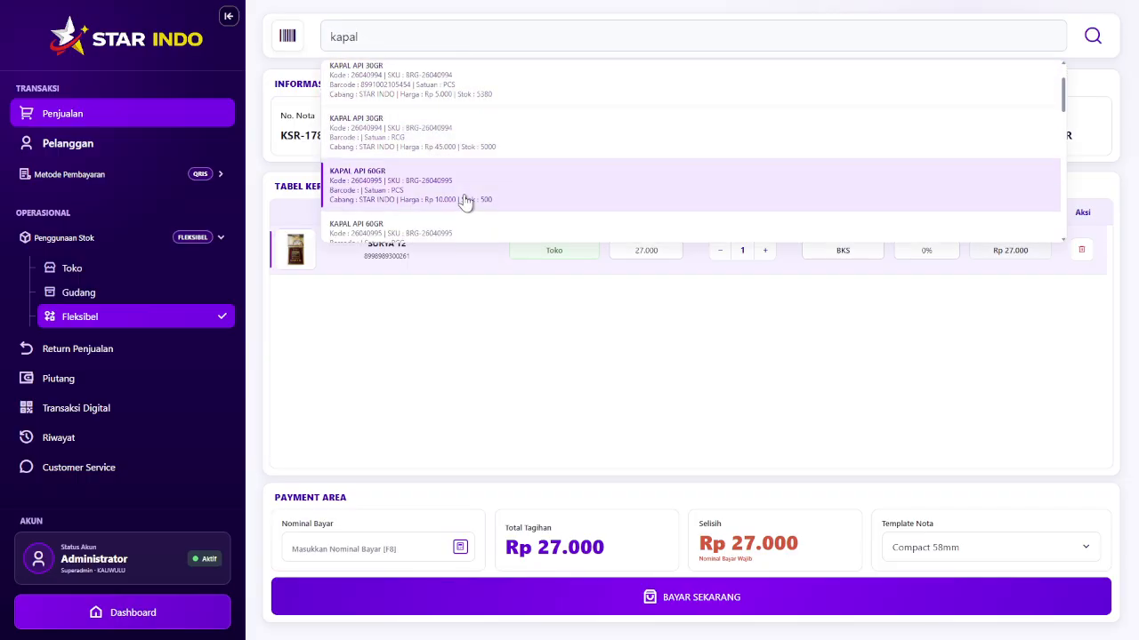
scroll(465, 204, "down", 5)
scroll(460, 158, "up", 1)
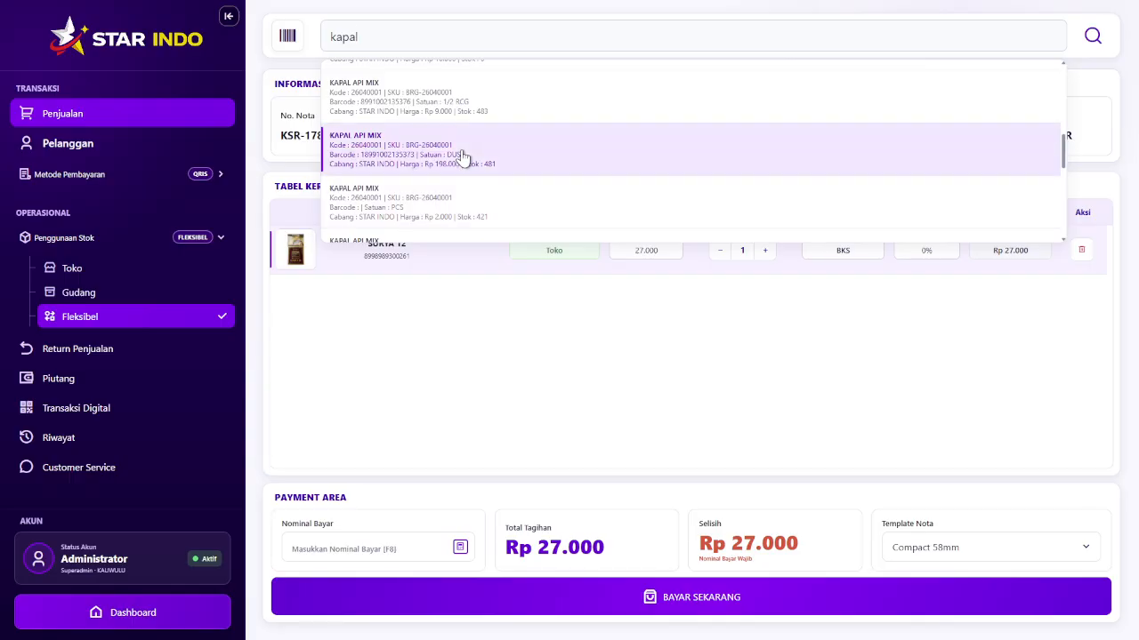
left_click(462, 157)
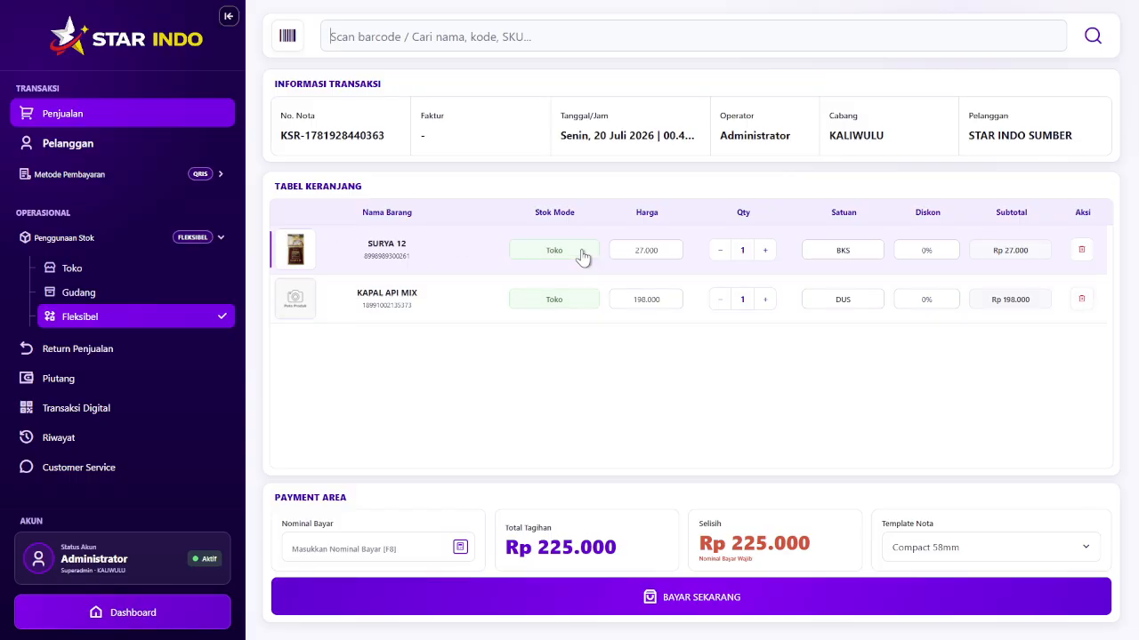
- Set the stock mode of KAPAL API MIX to Gudang, and switch the whole cart's stock usage to Gudang
left_click(556, 303)
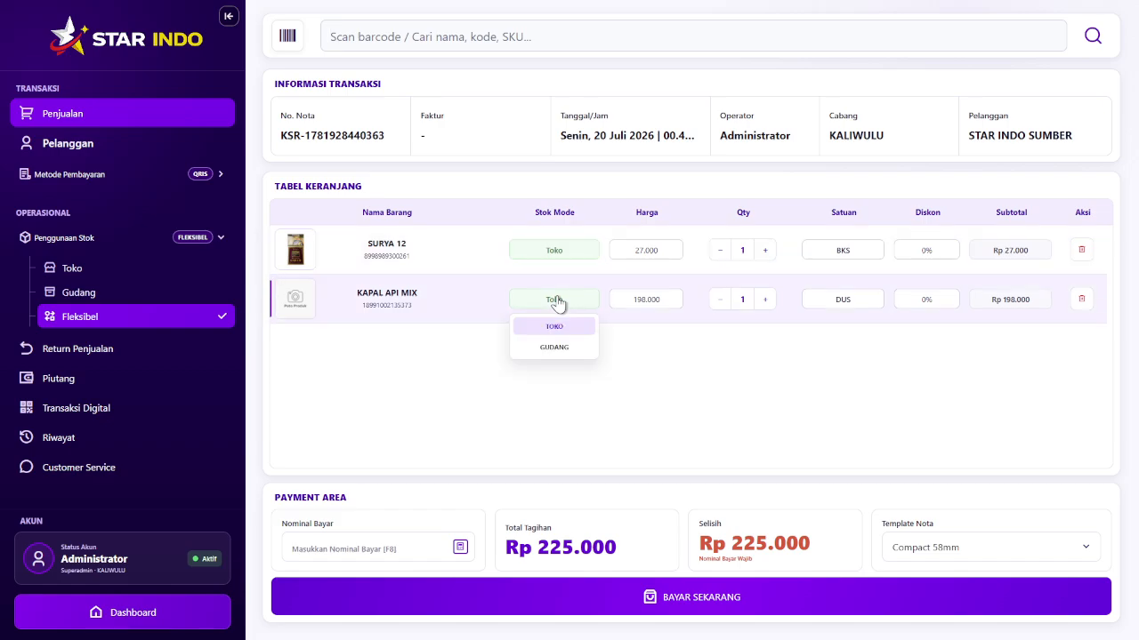
left_click(561, 352)
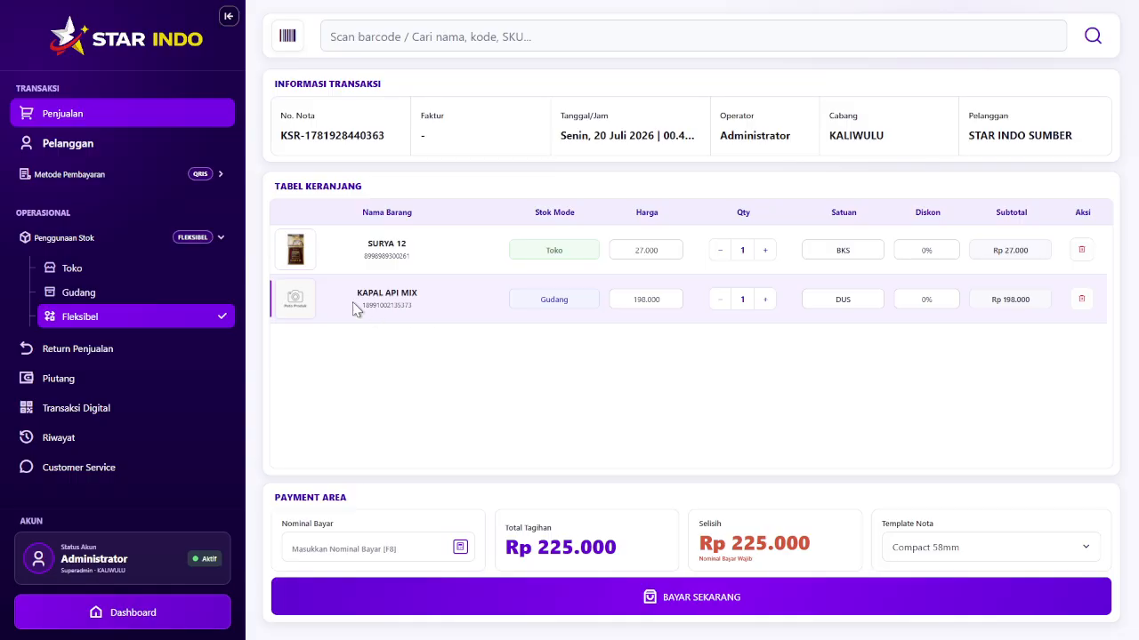
left_click(156, 306)
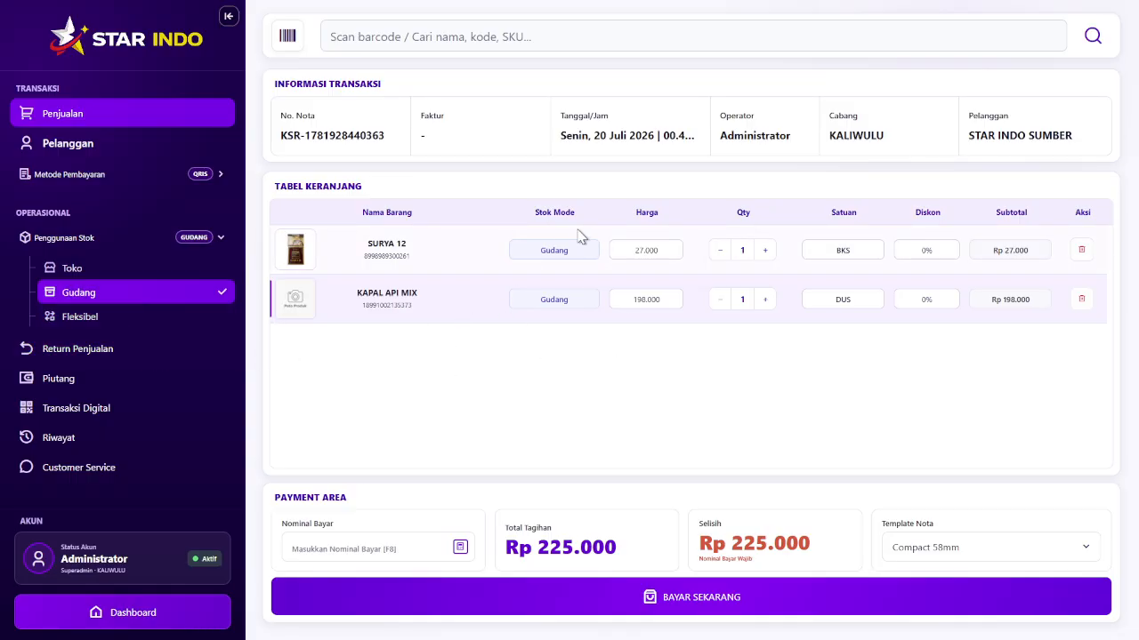
- Set the stock usage for the whole cart to Toko and collapse its options
left_click(113, 271)
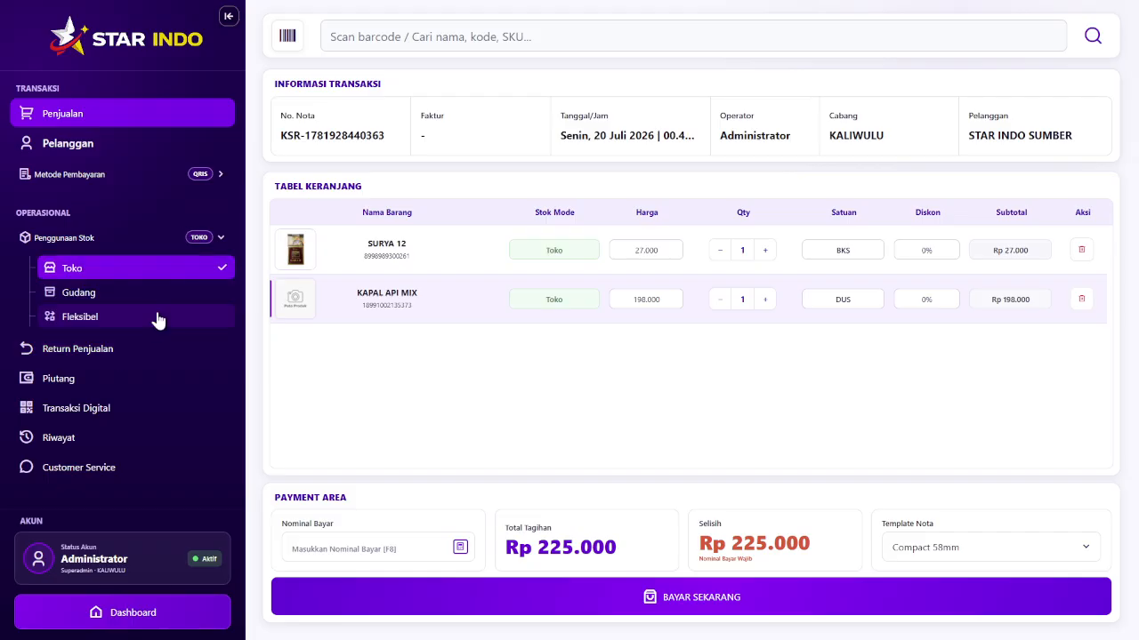
left_click(178, 242)
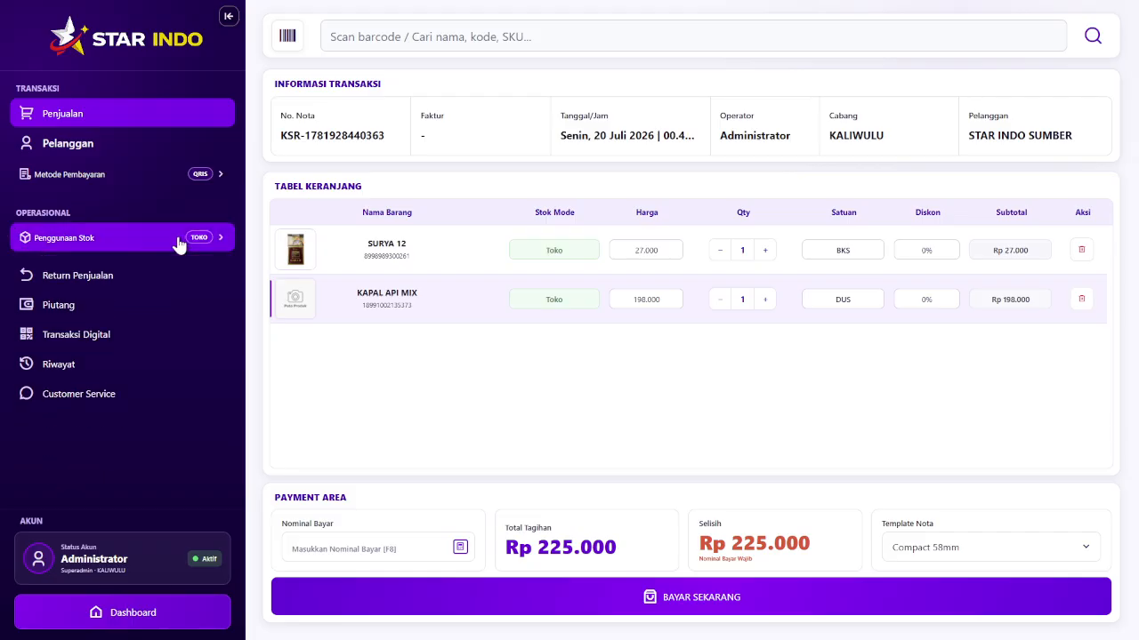
- Start a sales return for the most recent transaction, dated 17 Jul 2026 for Rp11.500, and continue to its item selection
left_click(134, 290)
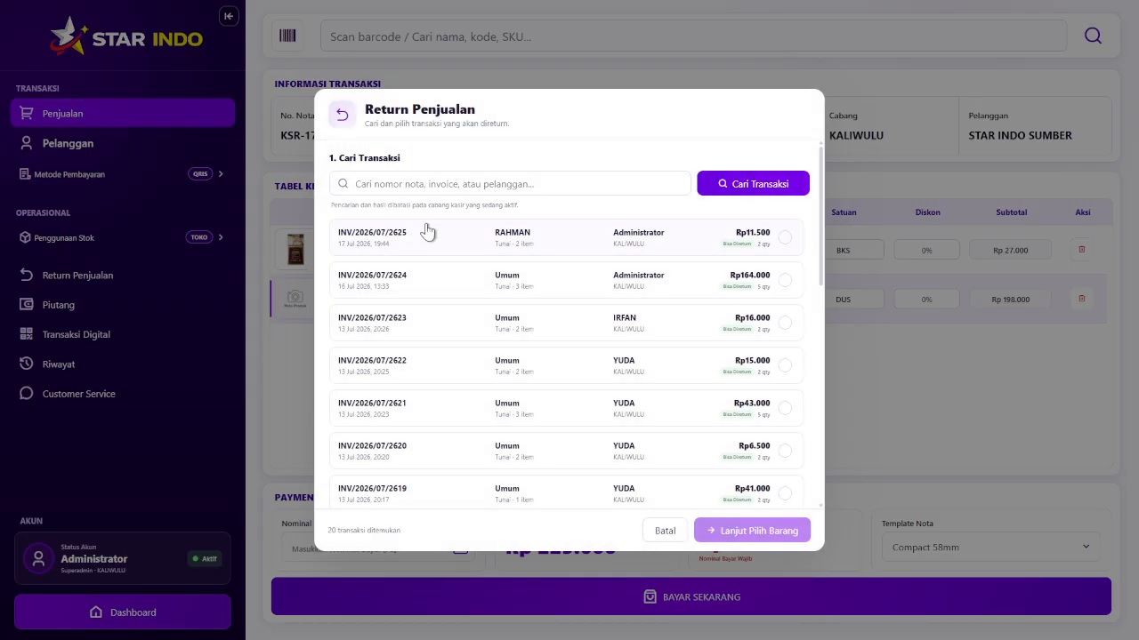
scroll(427, 229, "down", 2)
scroll(433, 229, "down", 6)
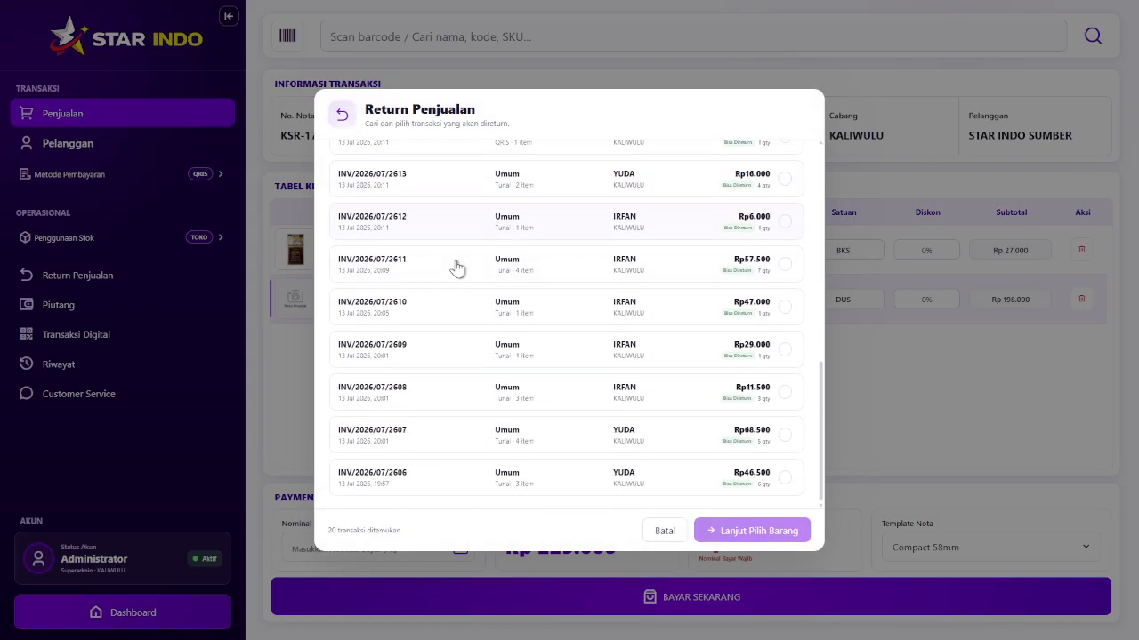
scroll(480, 280, "up", 8)
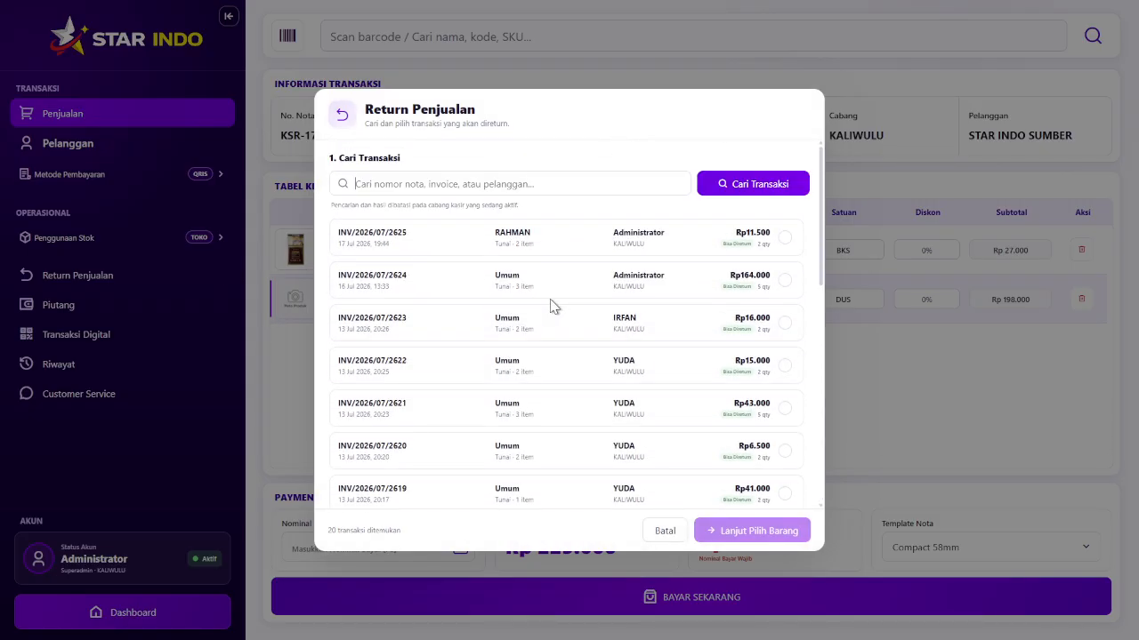
left_click(479, 186)
scroll(746, 345, "down", 8)
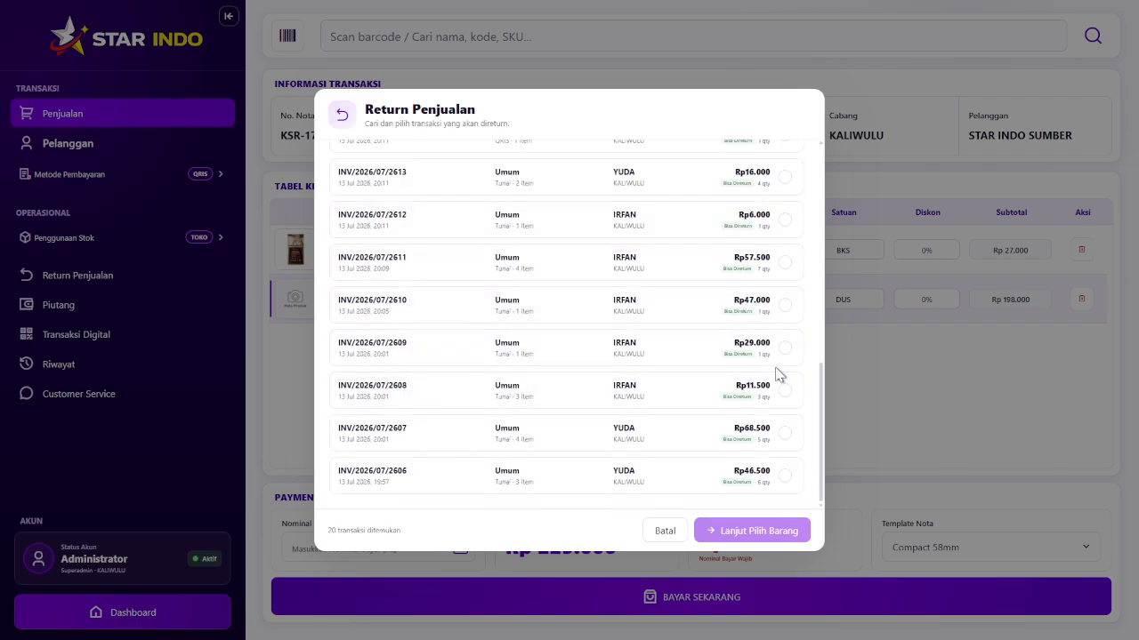
scroll(762, 338, "up", 5)
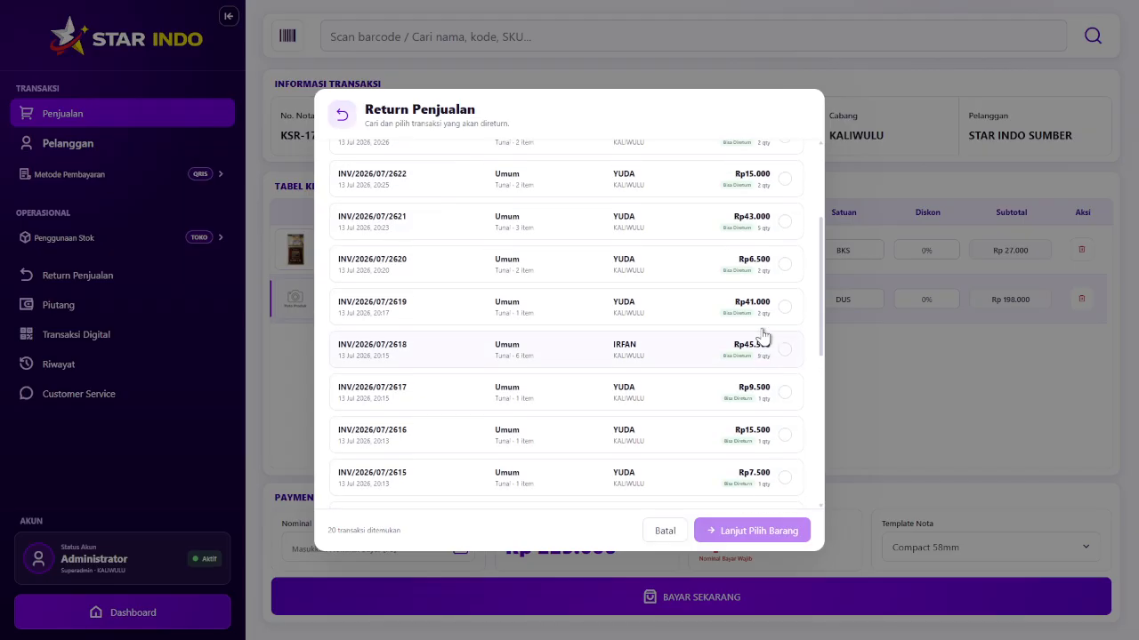
scroll(763, 338, "up", 4)
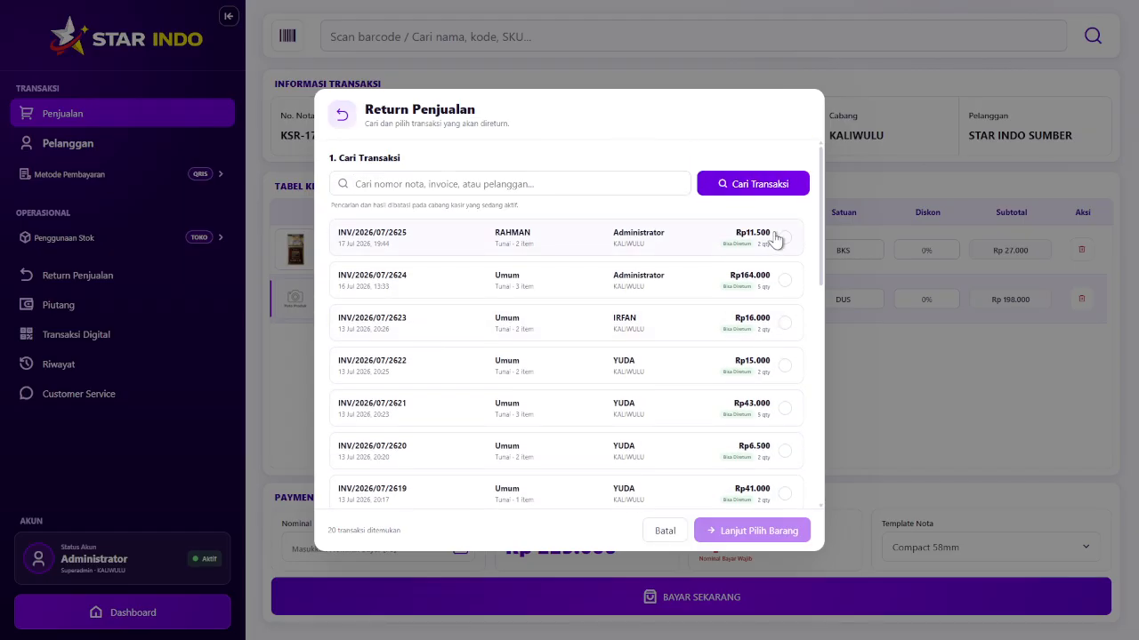
left_click(783, 238)
left_click(755, 531)
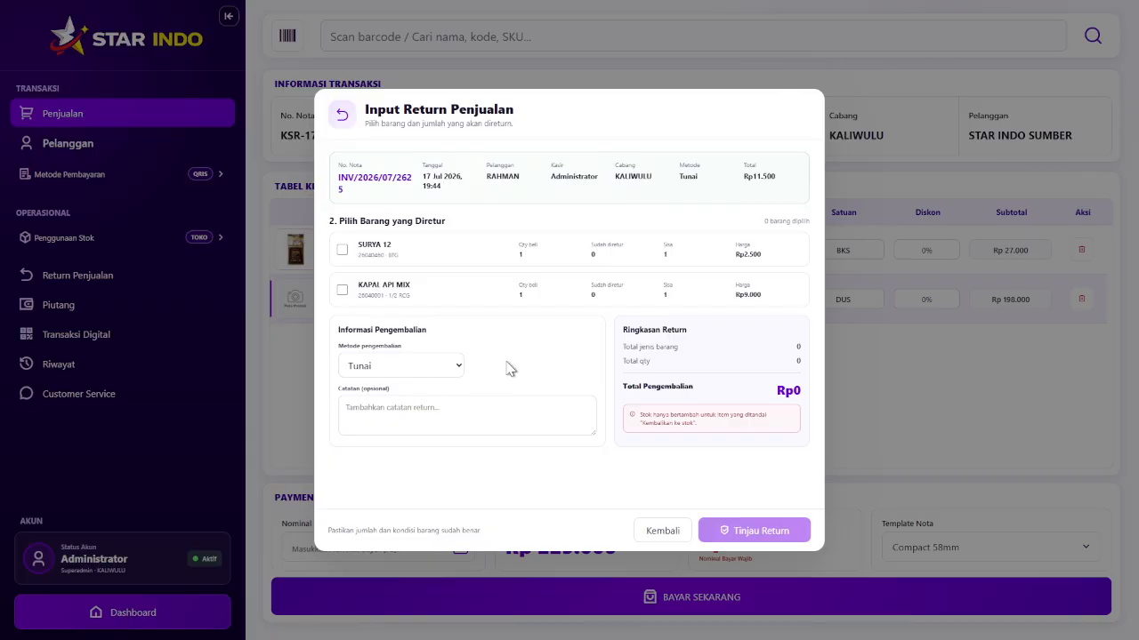
- Add the return note "barang exp" and mark KAPAL API MIX as the item being returned
left_click(454, 418)
type("barang exp")
left_click(341, 290)
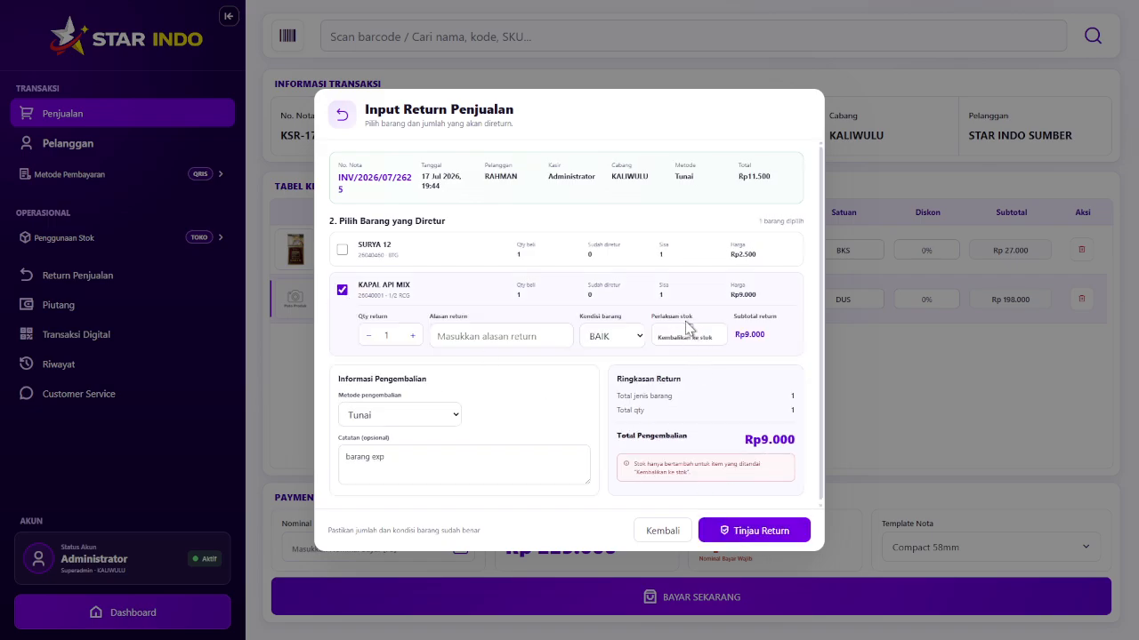
- Mark KAPAL API MIX to go back into stock with the condition EXPIRED, and leave the sales return without submitting it
left_click(689, 329)
left_click(614, 380)
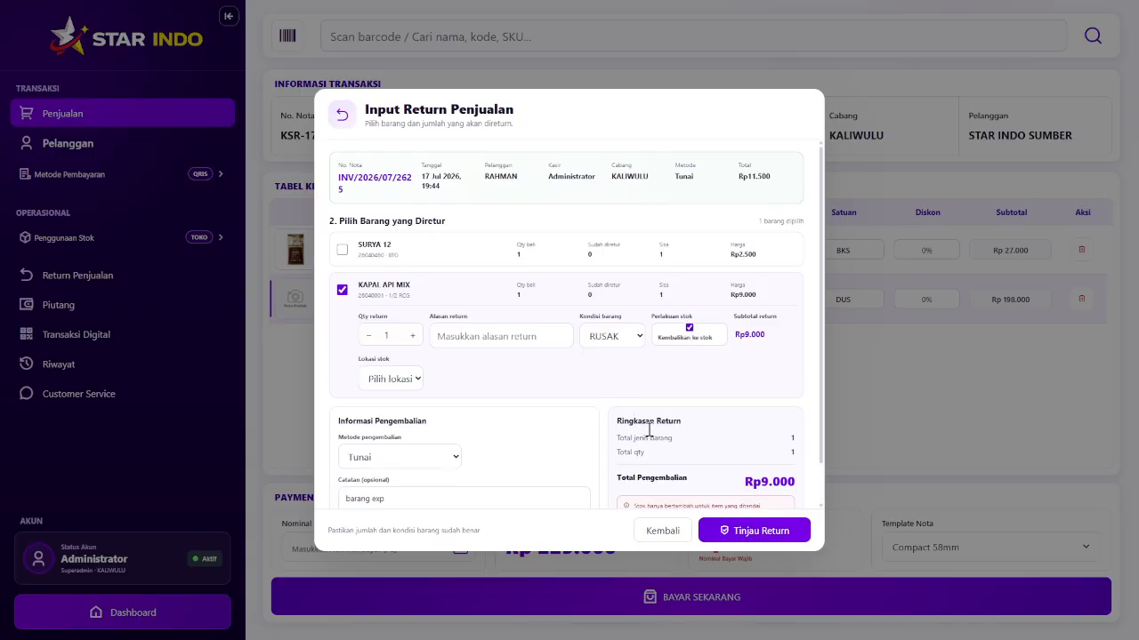
left_click(612, 418)
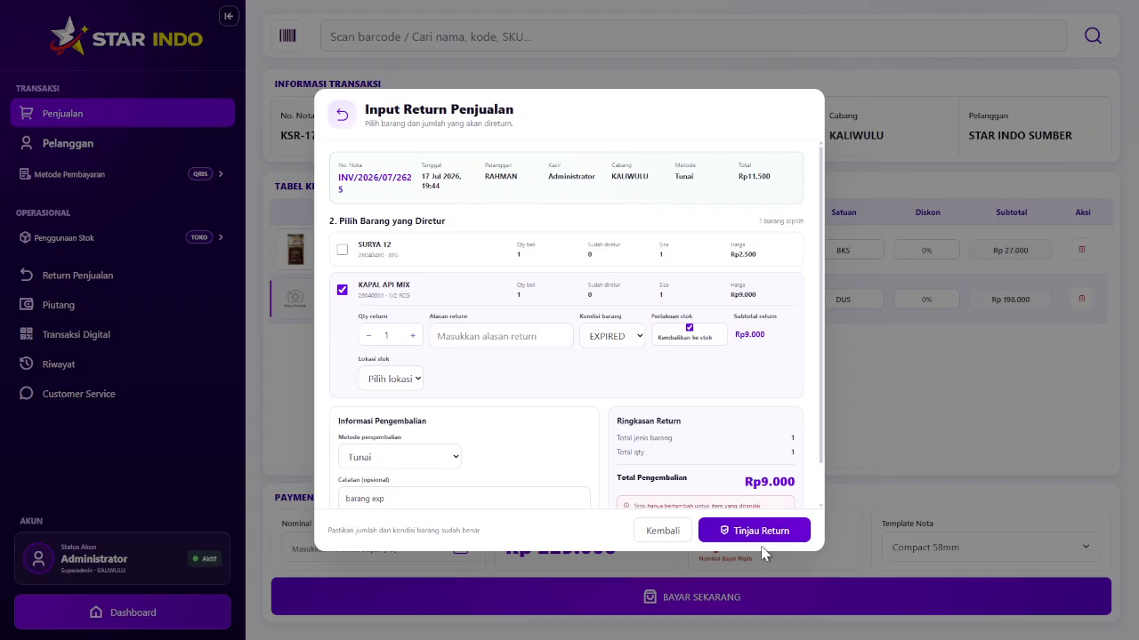
left_click(662, 534)
left_click(663, 531)
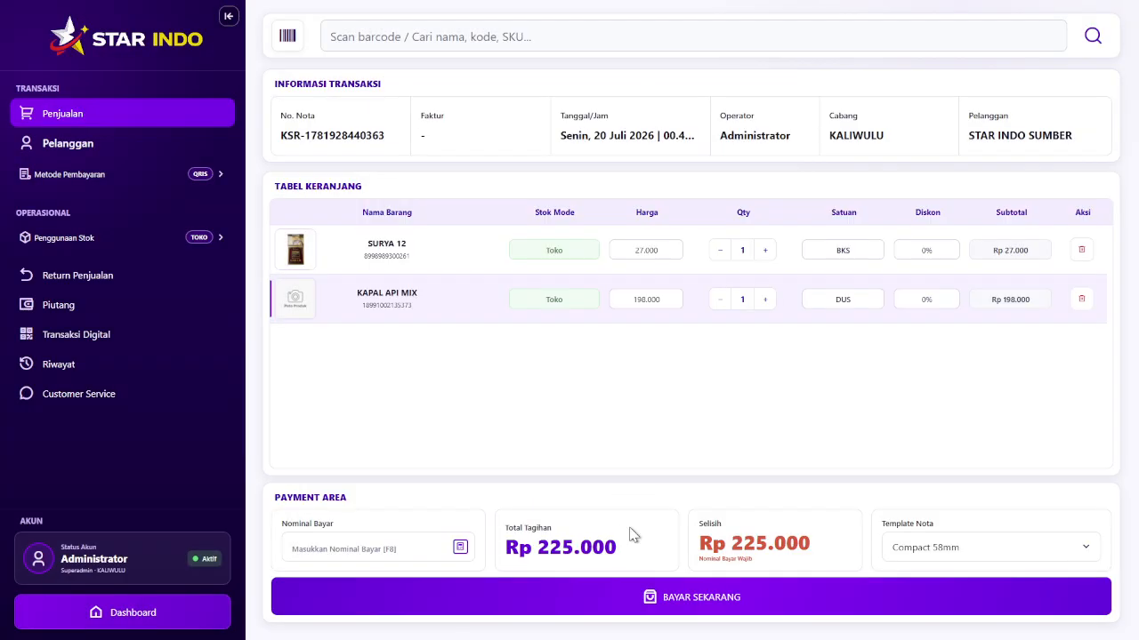
- Check the customer receivables list, and inspect the details of the most recent transaction in the sales history
left_click(104, 305)
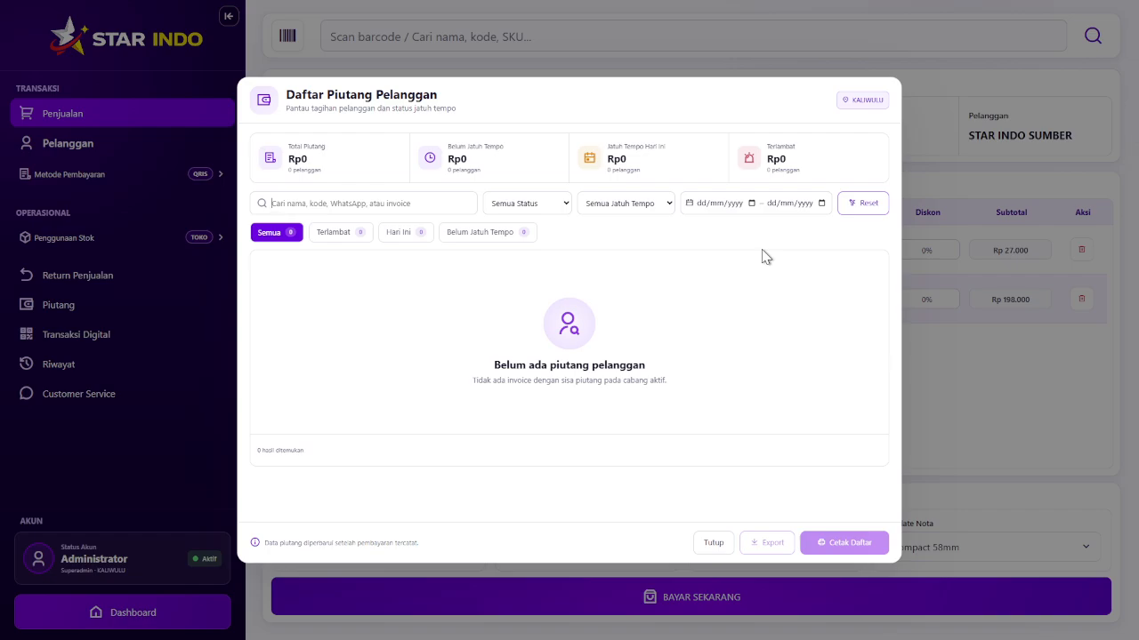
left_click(713, 545)
left_click(143, 366)
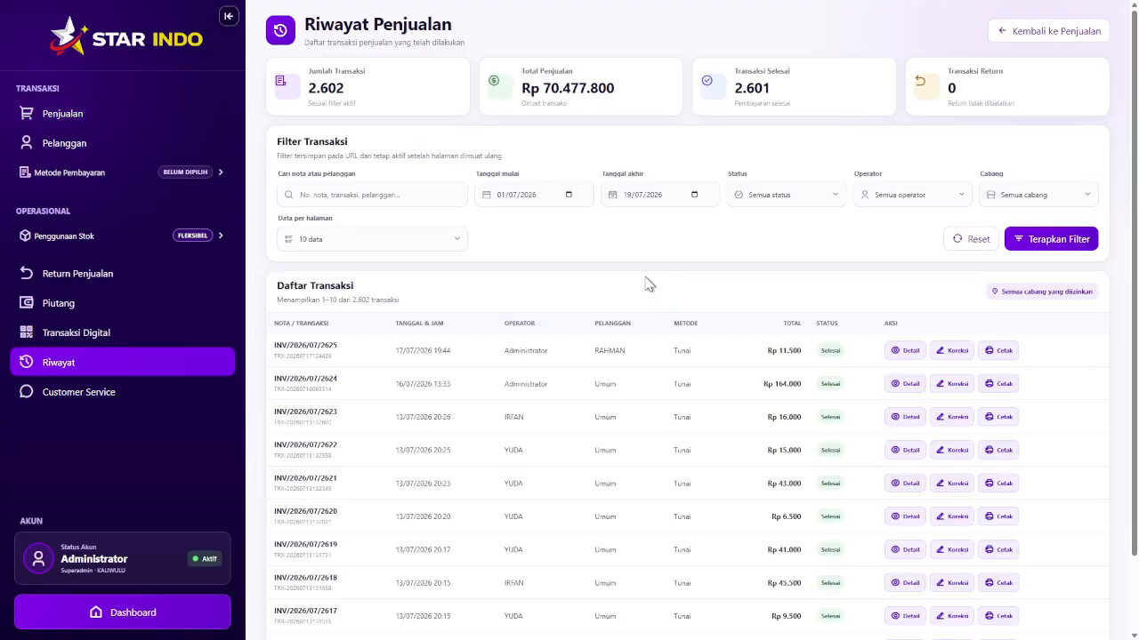
scroll(783, 289, "down", 2)
scroll(790, 293, "up", 2)
left_click(904, 352)
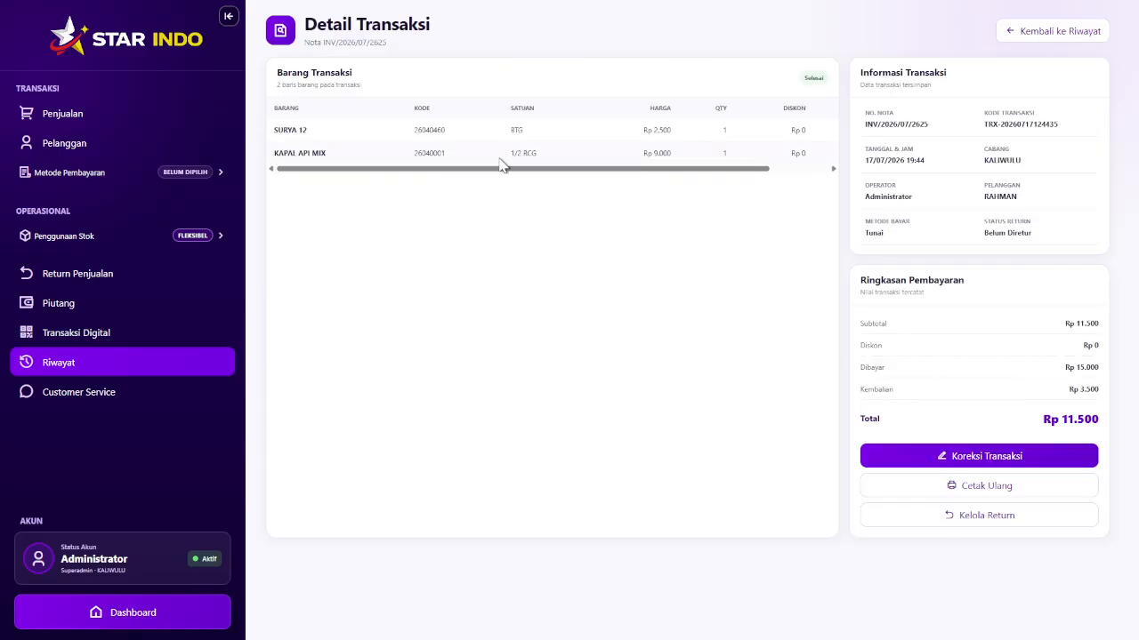
left_click_drag(610, 171, 462, 178)
- Look at the customer service live chat, and return to the sales page with the navigation sidebar collapsed
left_click(164, 405)
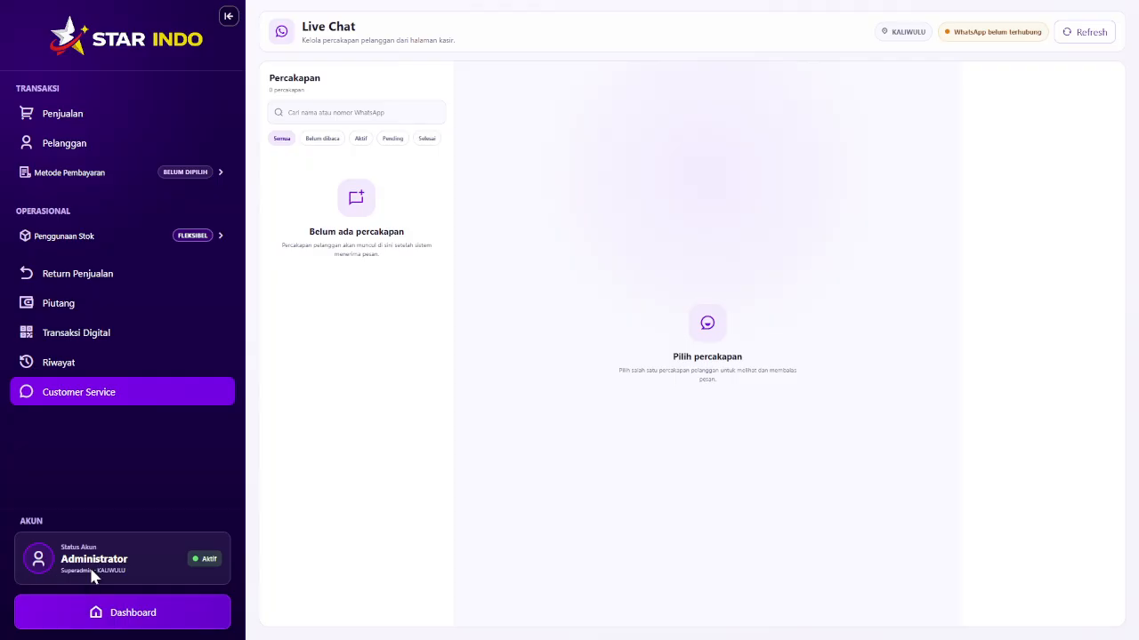
left_click(91, 119)
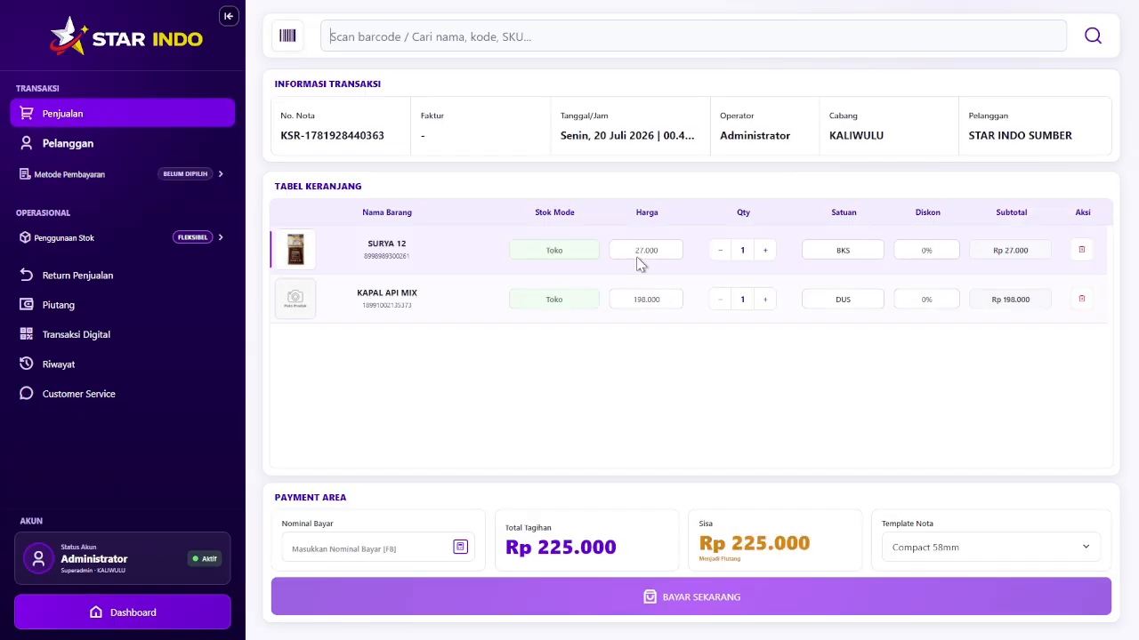
left_click(228, 16)
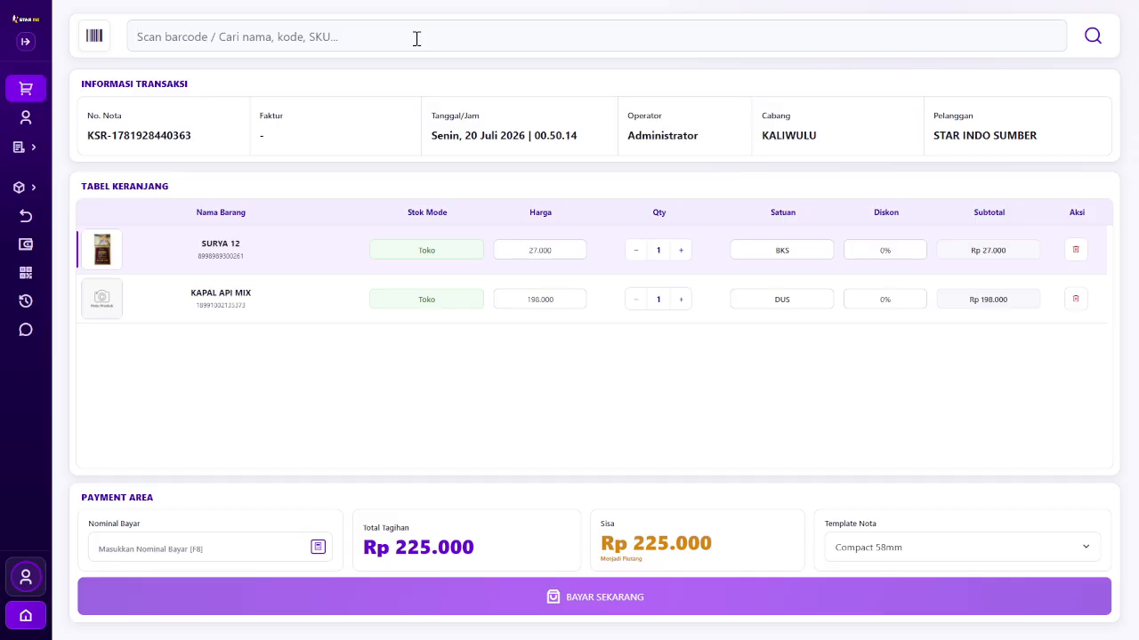
- Try a product search by the name "indo", and clear it
type("indo")
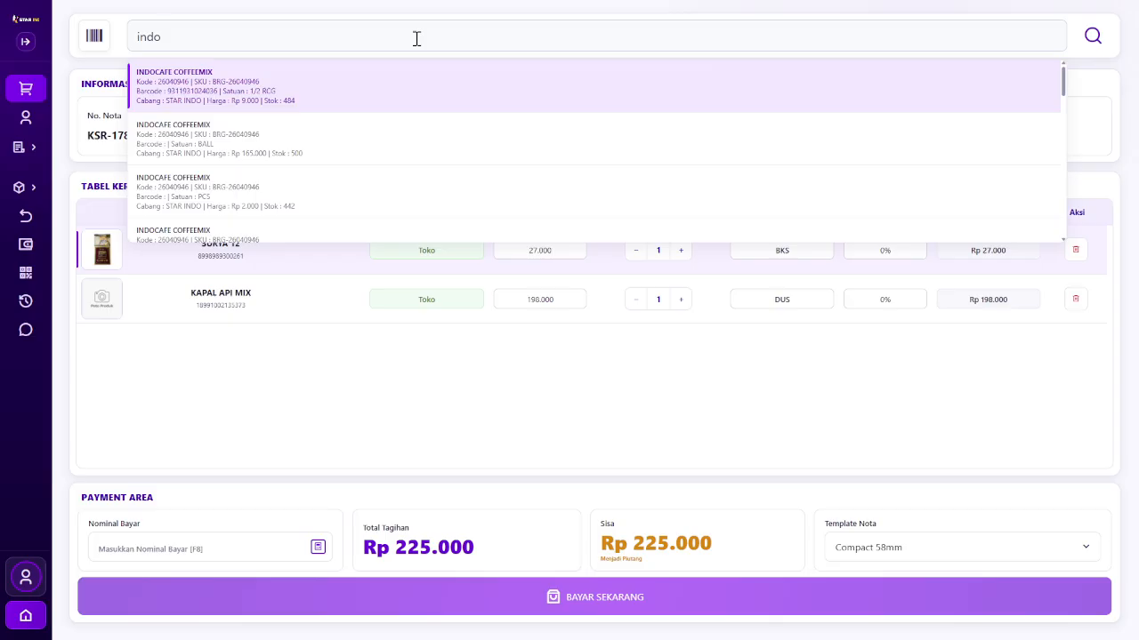
key("BackSpace")
key("BackSpace")
key("BackSpace")
key("BackSpace")
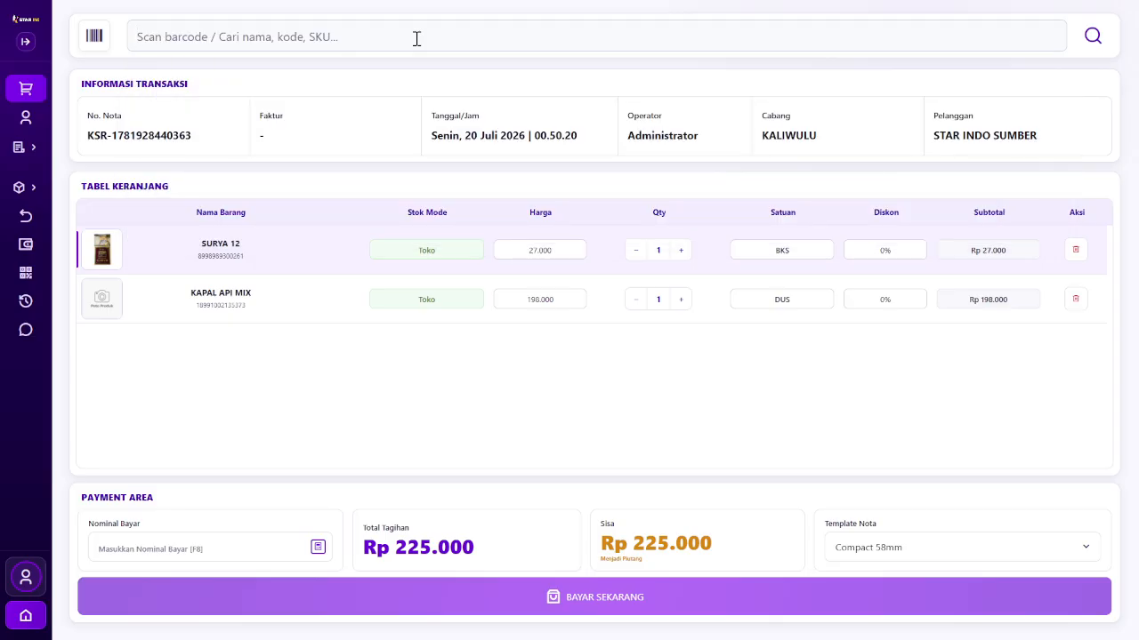
- Try product searches by the SKU prefix "BRG-" and the barcode prefix "899", and clear them
type("BRG")
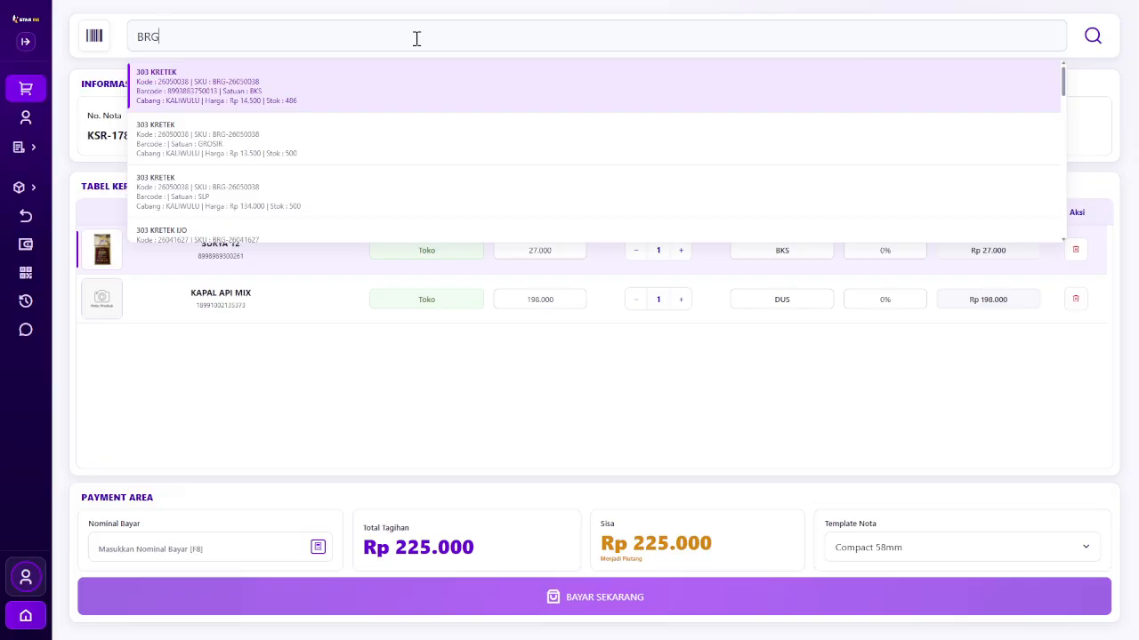
type("-")
key("BackSpace")
key("BackSpace")
key("BackSpace")
key("BackSpace")
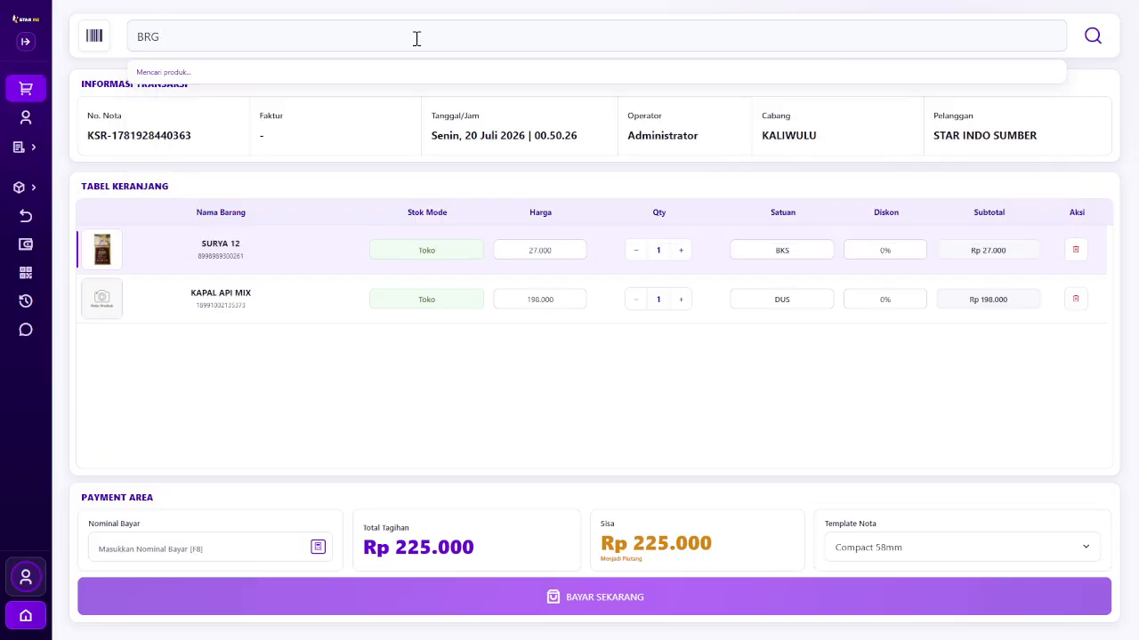
type("899")
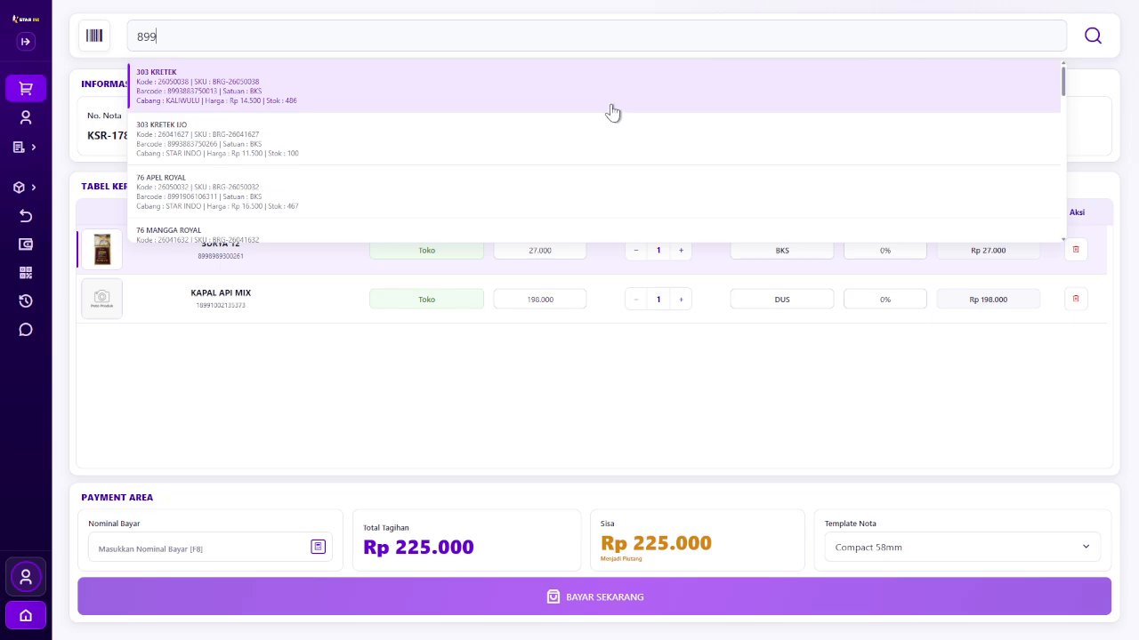
key("BackSpace")
key("BackSpace")
key("BackSpace")
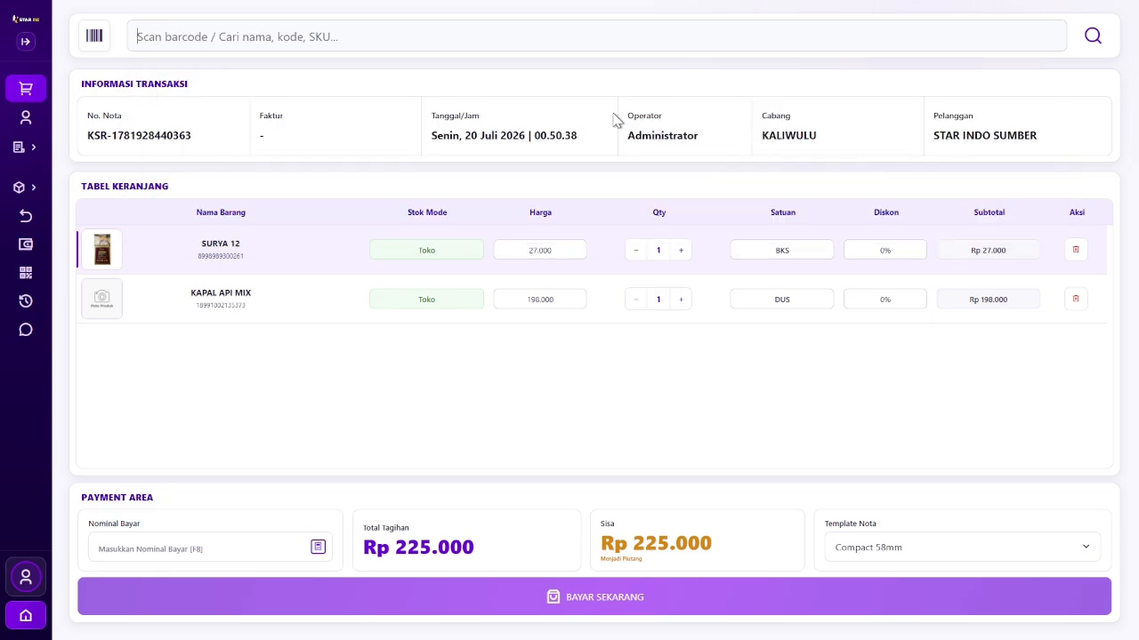
- Search the products for "indocaf" and add INDOCAFE COFFEEMIX in the RCG unit to the cart
type("indocaffe")
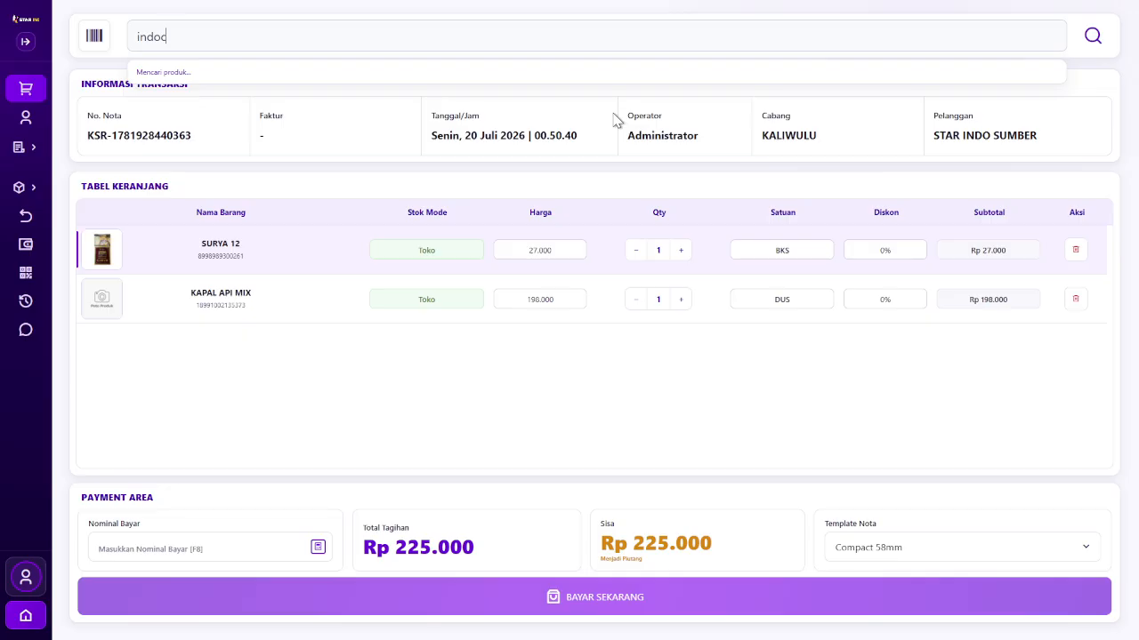
key("BackSpace")
key("BackSpace")
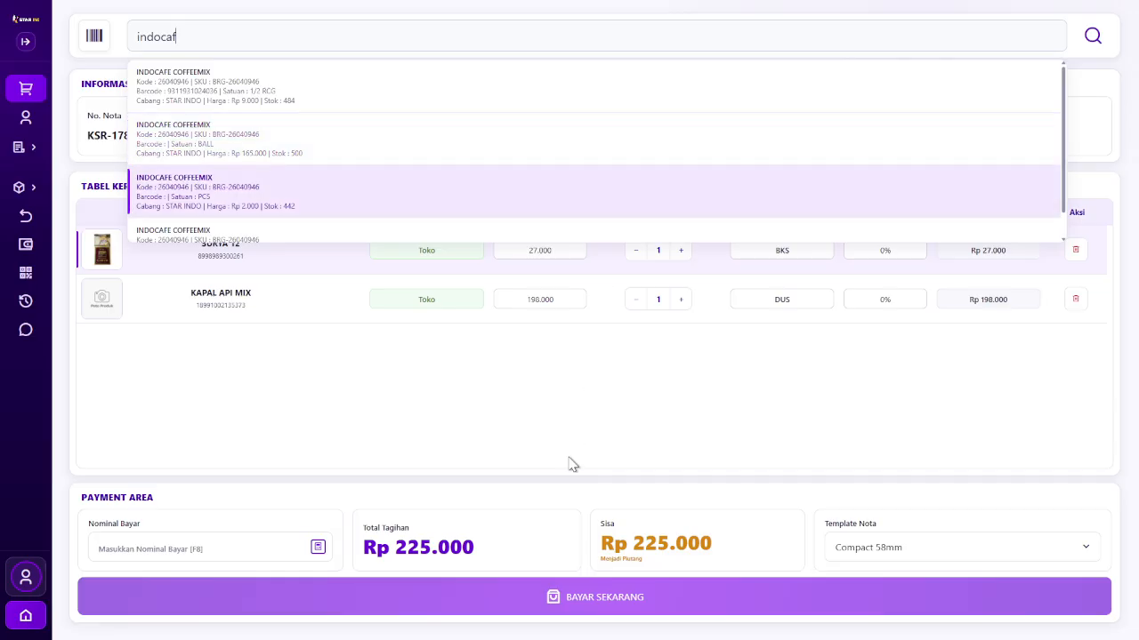
key("Up")
key("Up")
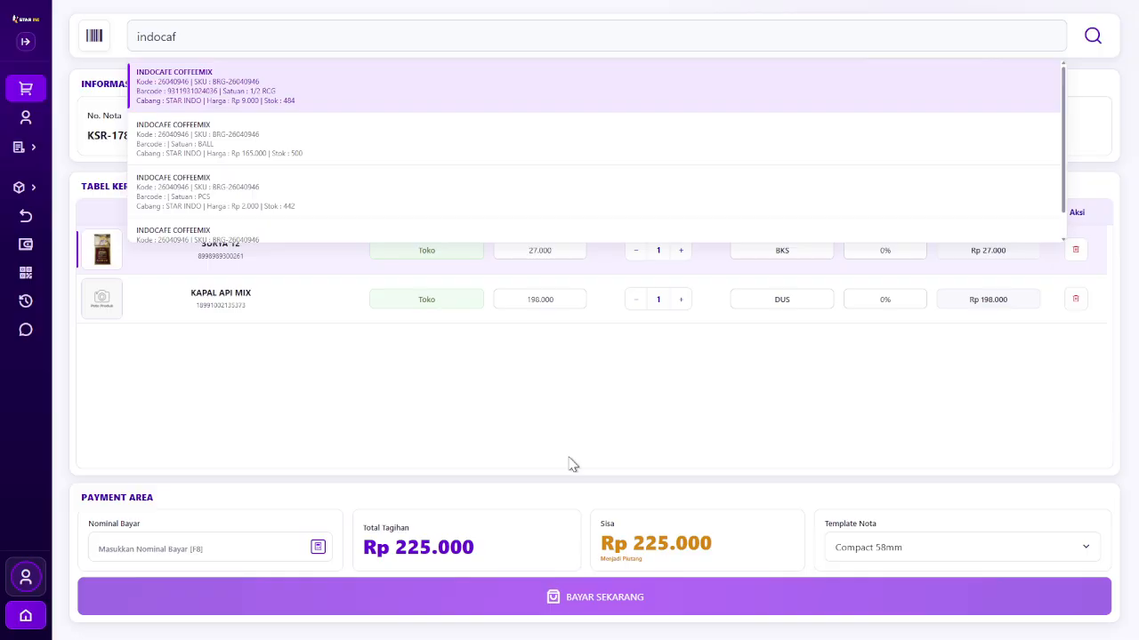
key("Down")
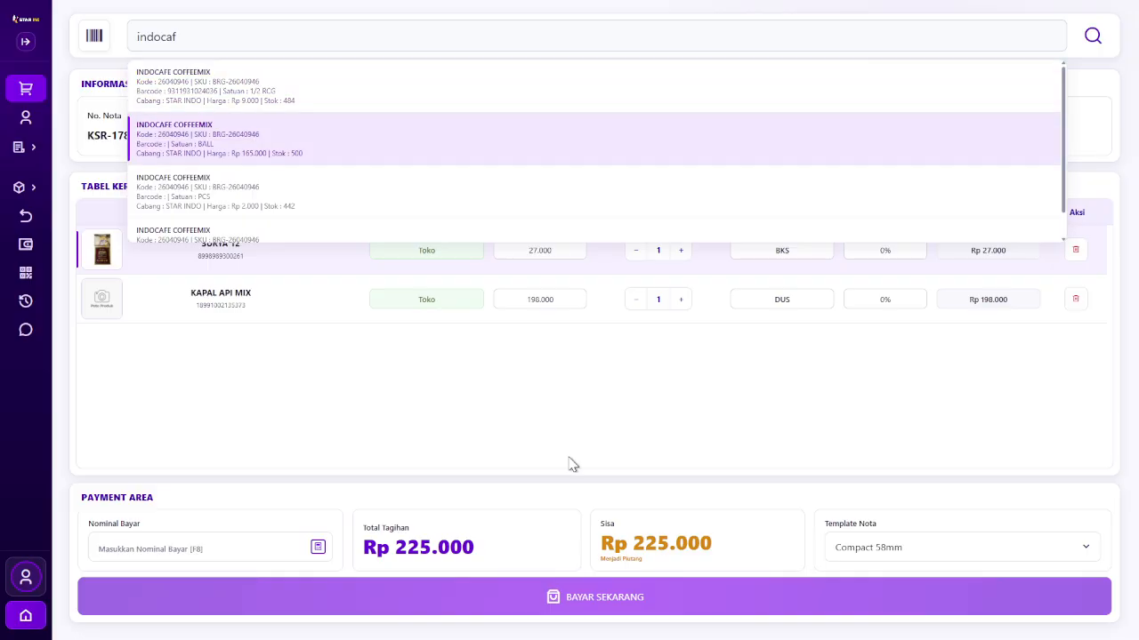
key("Down")
key("Down")
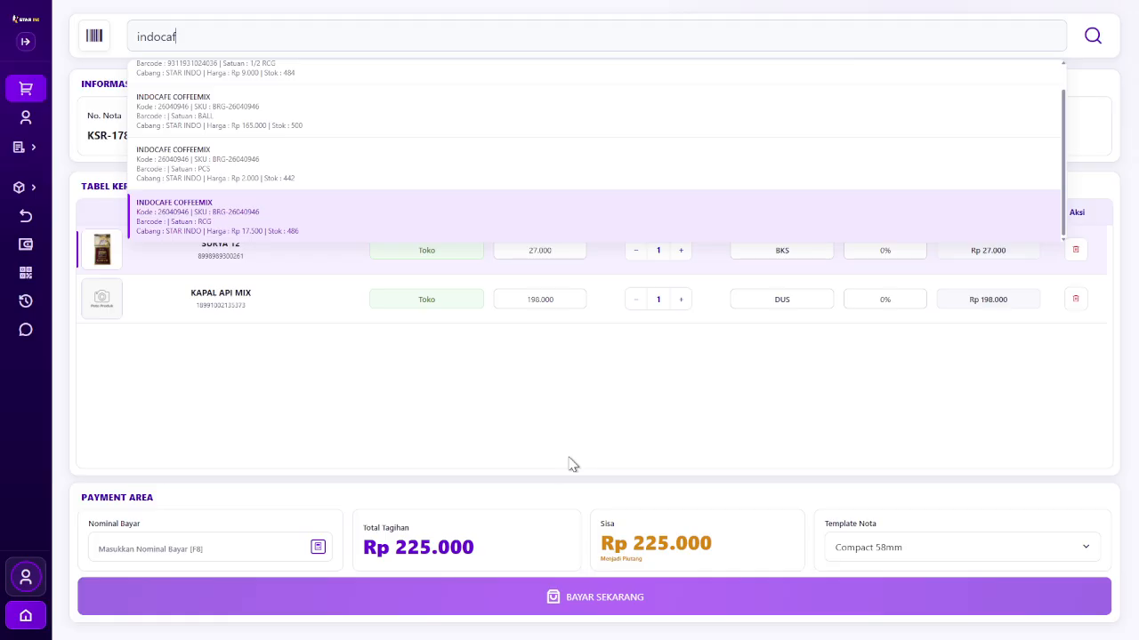
key("Up")
key("Up")
key("Up")
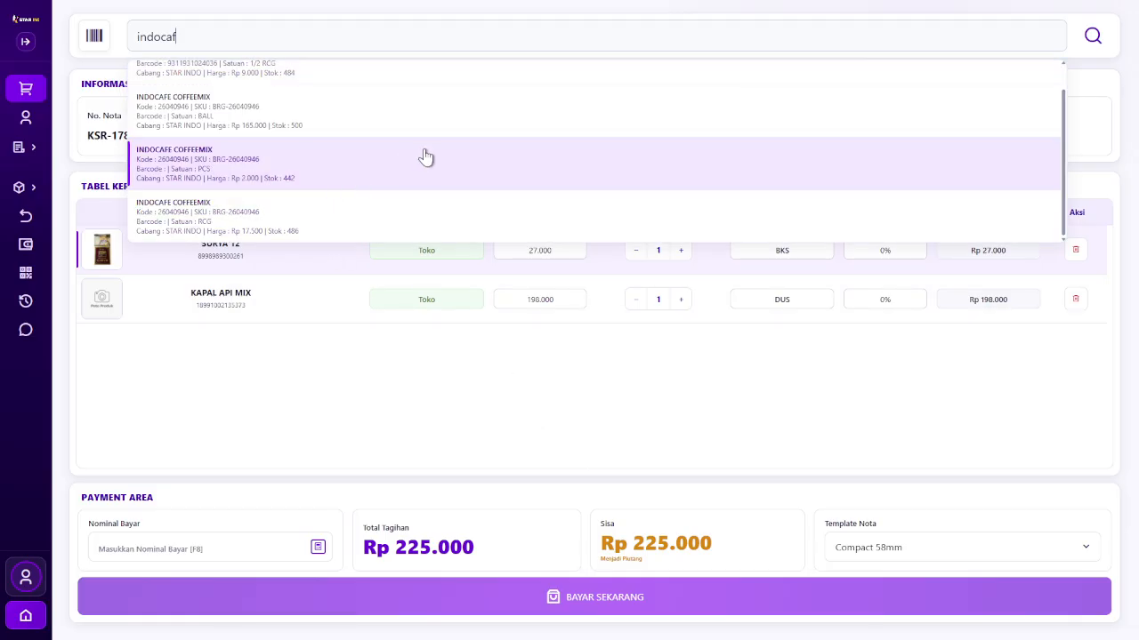
left_click(452, 222)
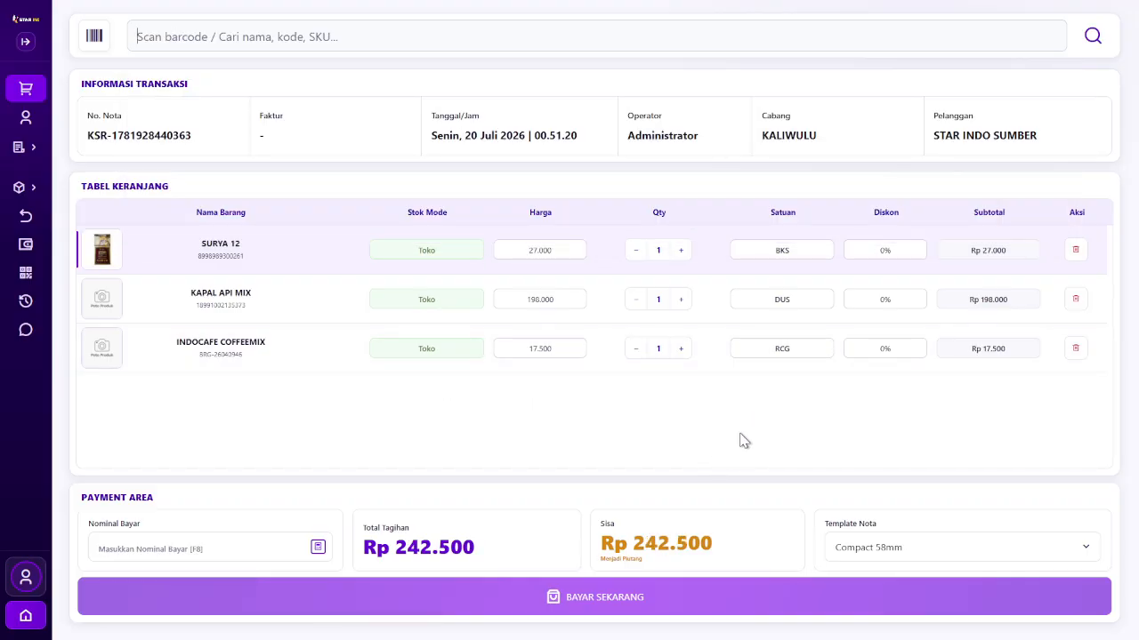
- Set the unit of INDOCAFE COFFEEMIX to BALL, and view the product photo preview of SURYA 12
left_click(761, 355)
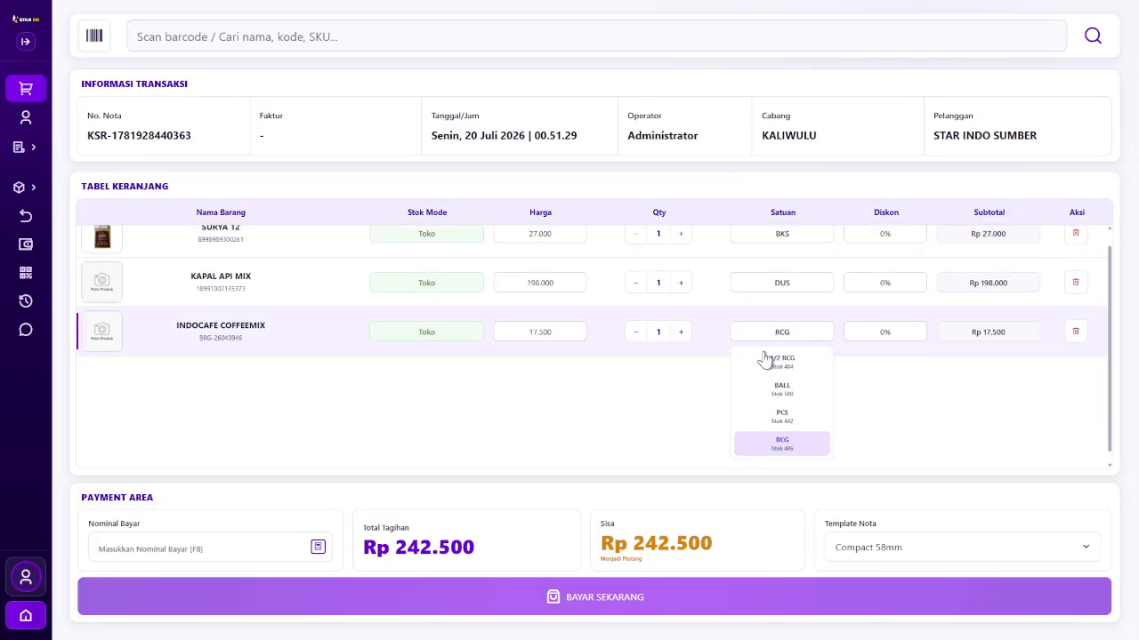
left_click(791, 396)
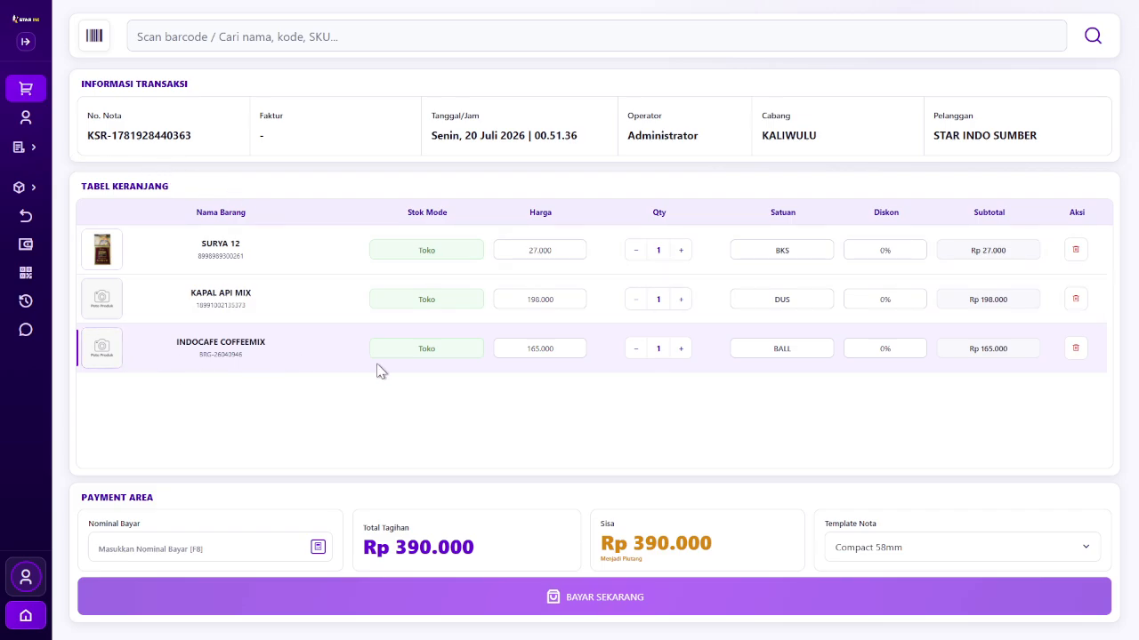
left_click(115, 257)
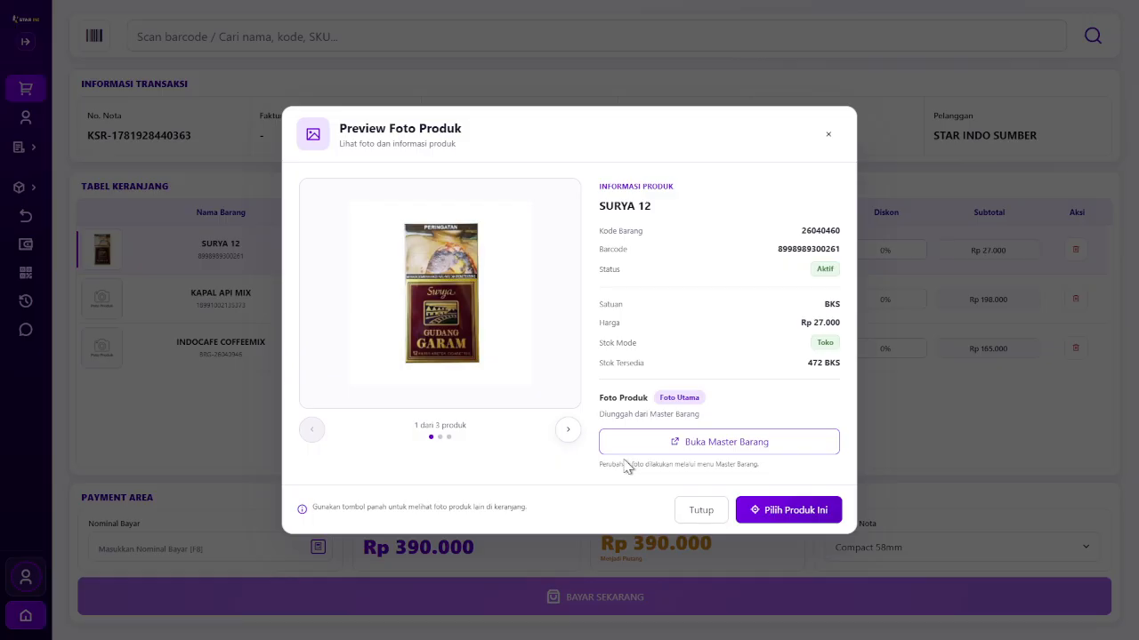
left_click(699, 514)
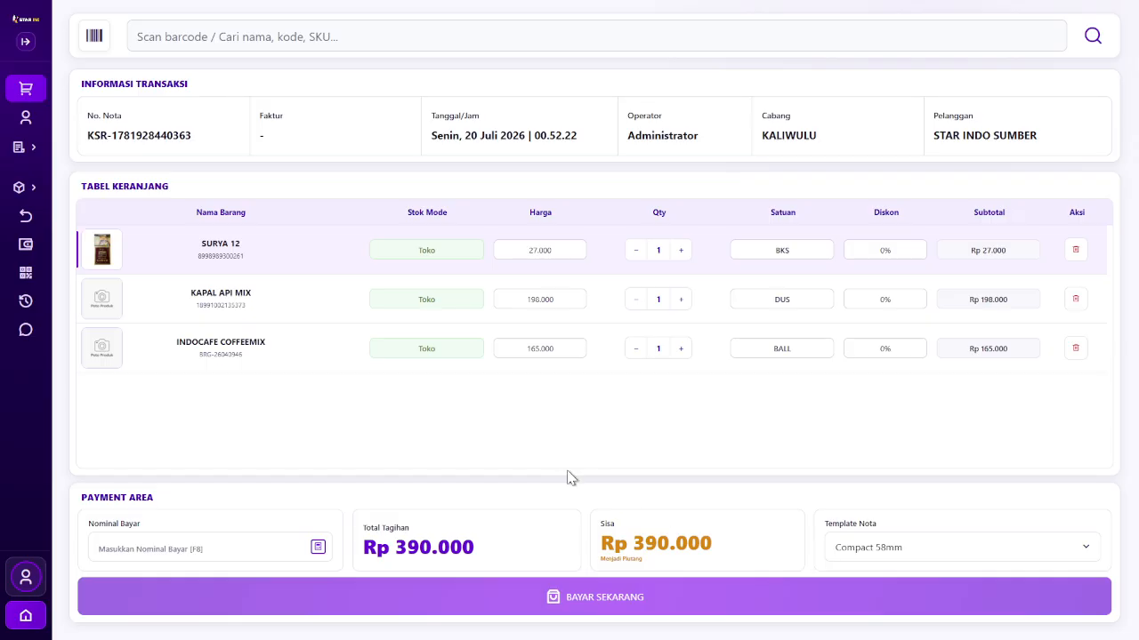
- Check the price field of SURYA 12 in the cart, and set its quantity to 3
left_click(564, 250)
left_click(539, 417)
left_click(565, 250)
left_click(659, 250)
left_click(682, 251)
left_click(681, 251)
left_click(681, 251)
left_click(681, 251)
left_click(682, 251)
left_click(635, 252)
left_click(635, 252)
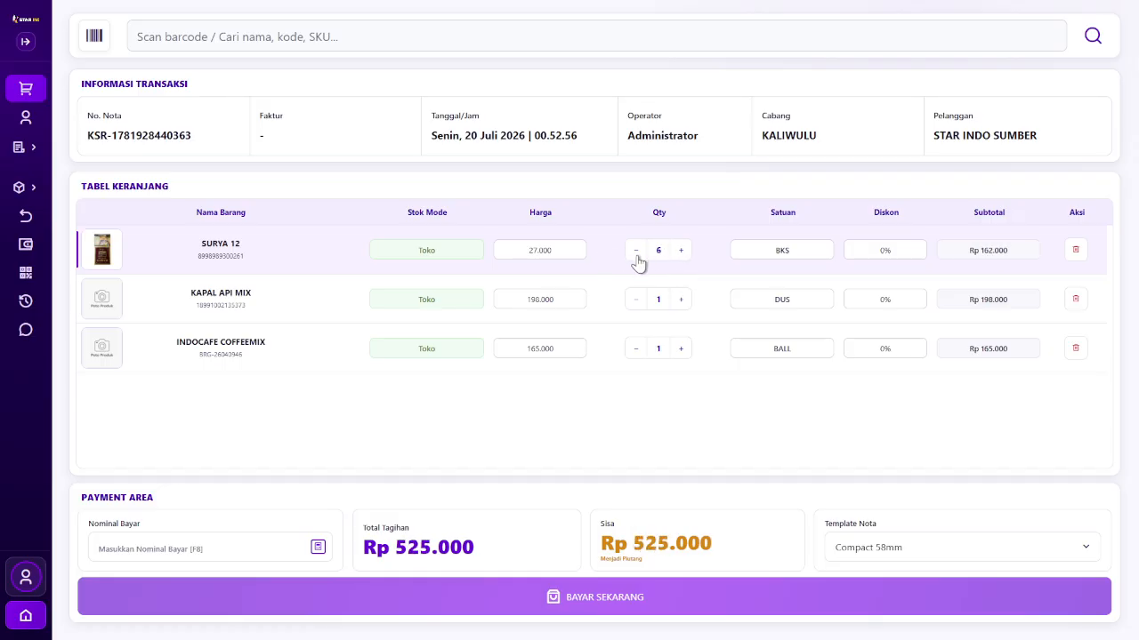
left_click(635, 252)
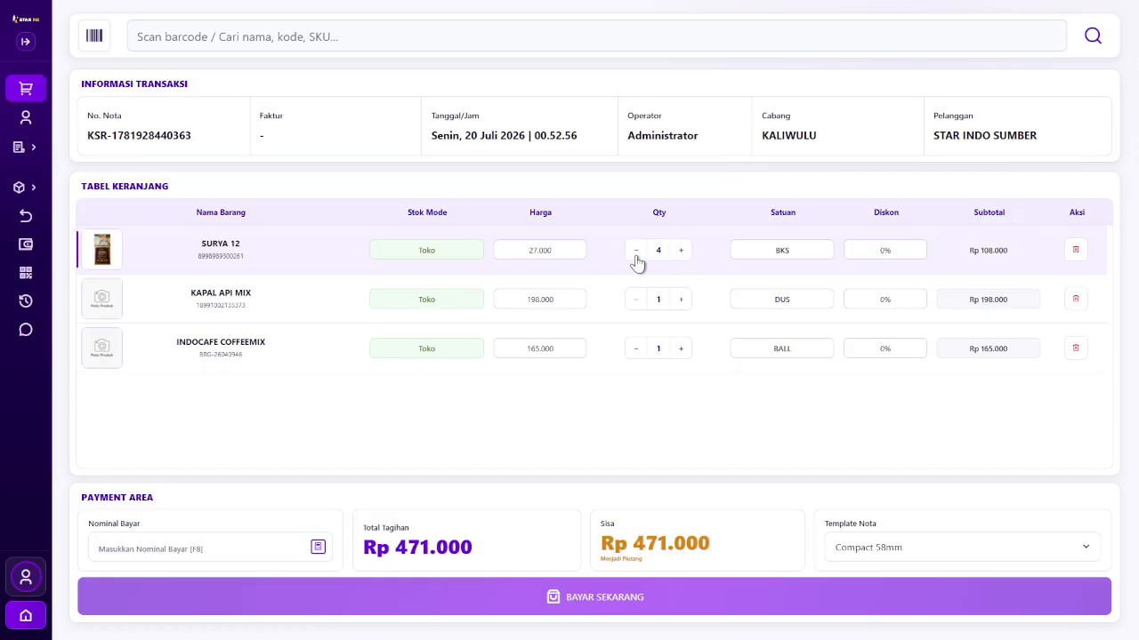
- View the unit options of SURYA 12, and give it a discount of 1000
left_click(803, 257)
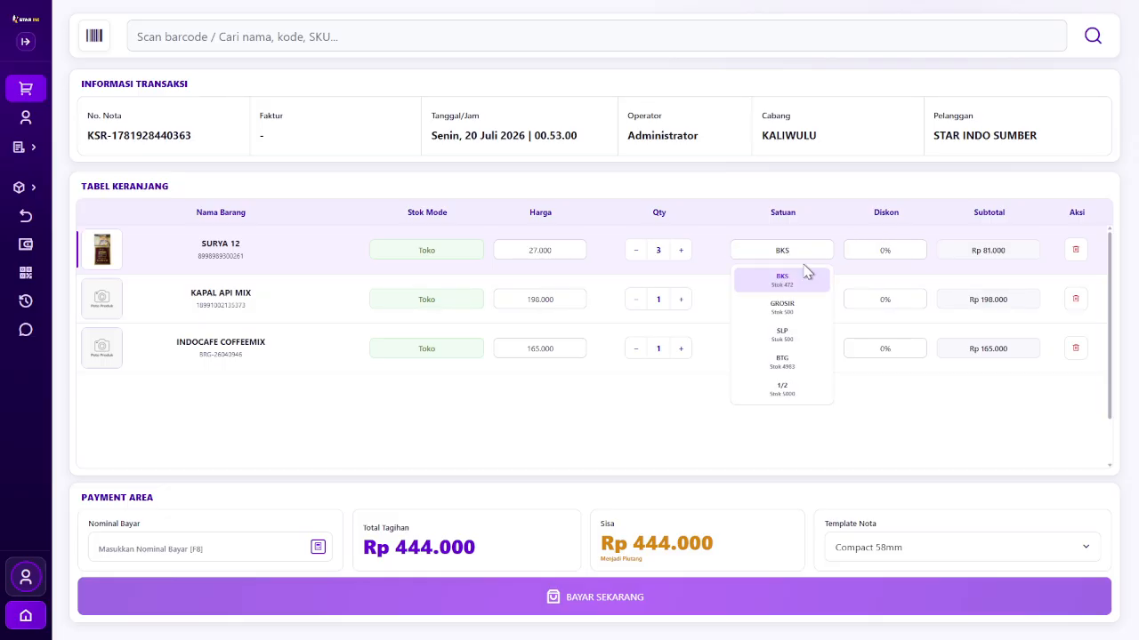
left_click(871, 252)
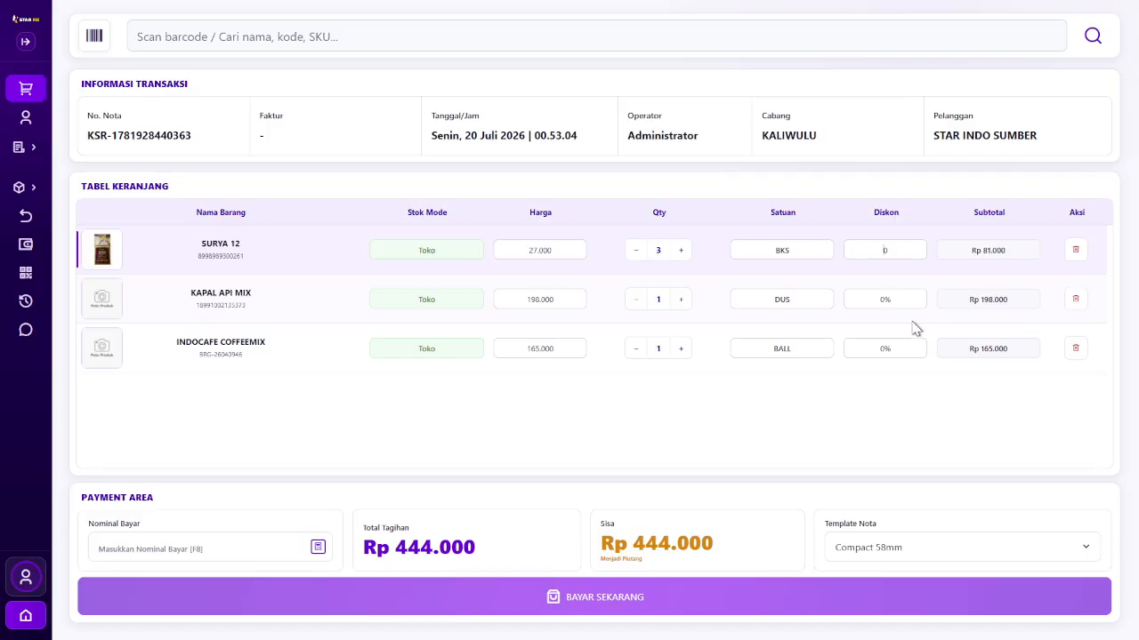
left_click(892, 298)
left_click(895, 253)
type("1000")
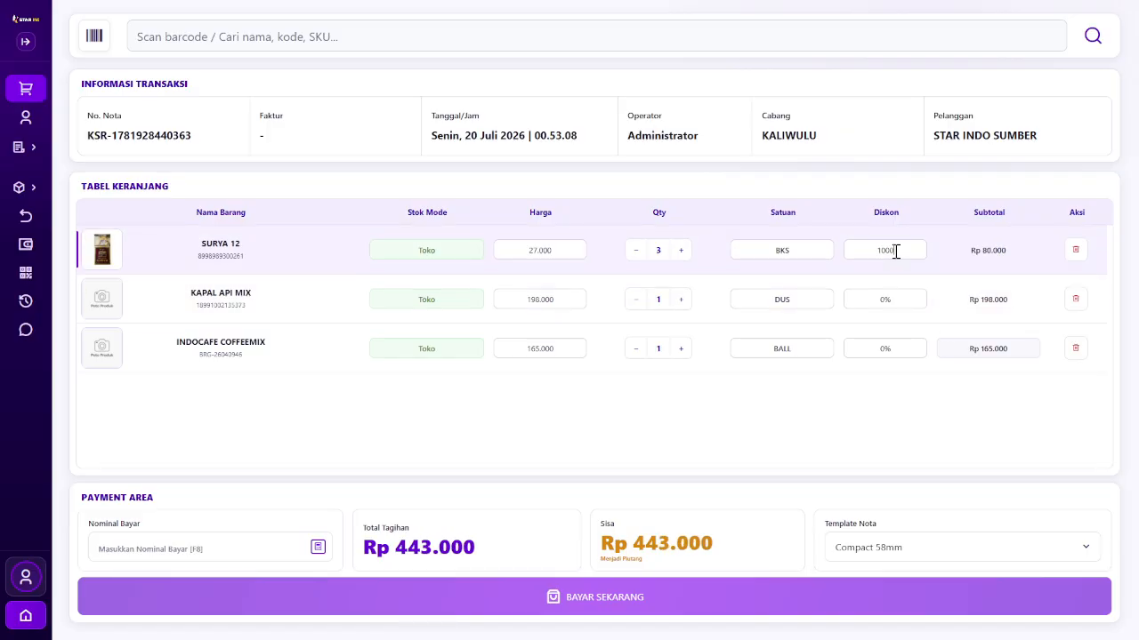
left_click(901, 470)
- Remove INDOCAFE COFFEEMIX from the cart, and look over the available receipt templates
left_click(1074, 353)
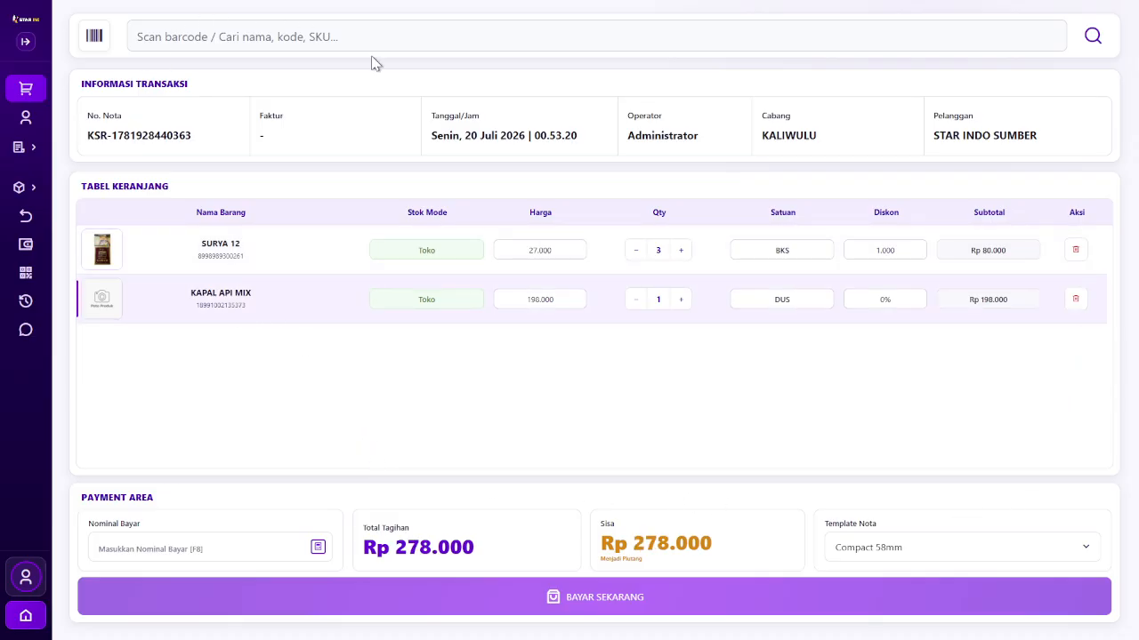
left_click(943, 546)
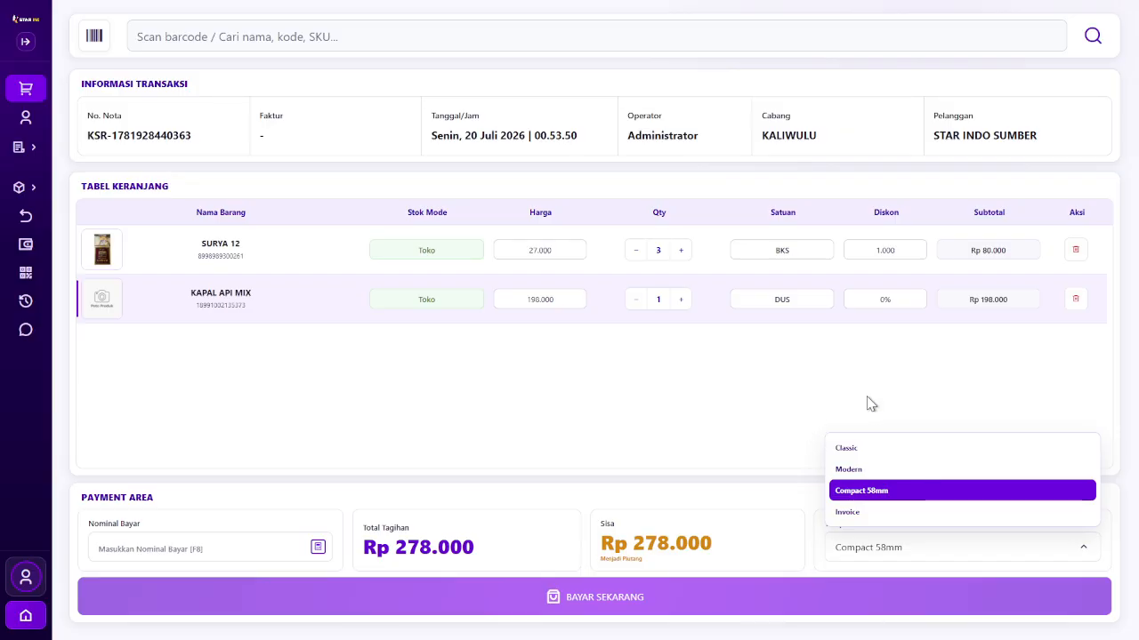
left_click(877, 368)
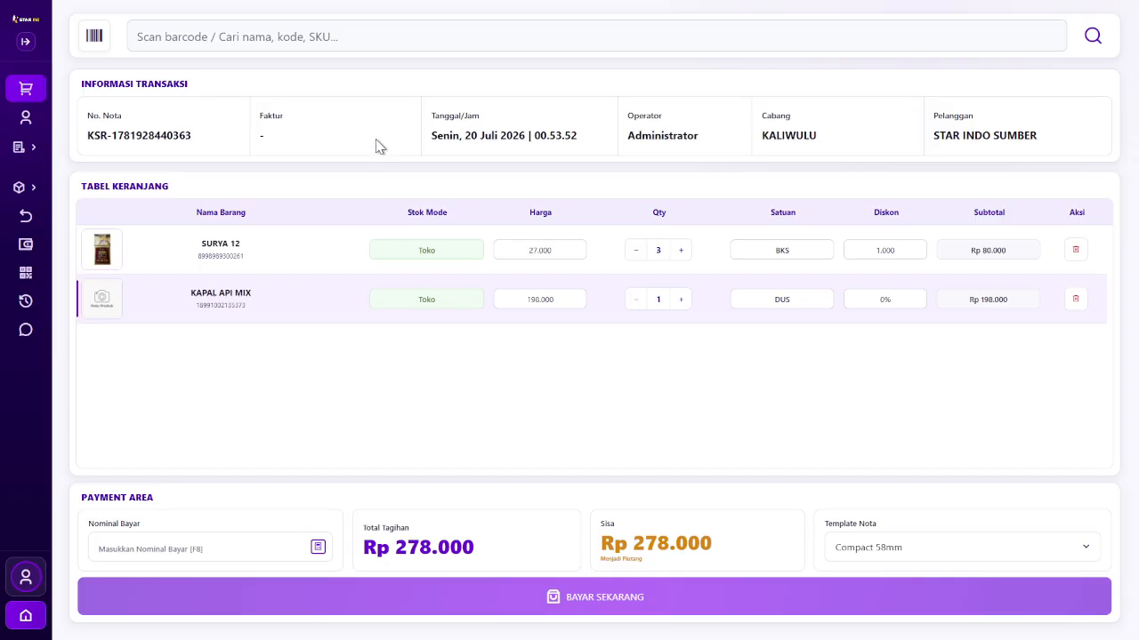
- Search the products for indomie, and add INDOMIE ACEH in the GROSIR unit to the cart
left_click(397, 37)
type("indomie")
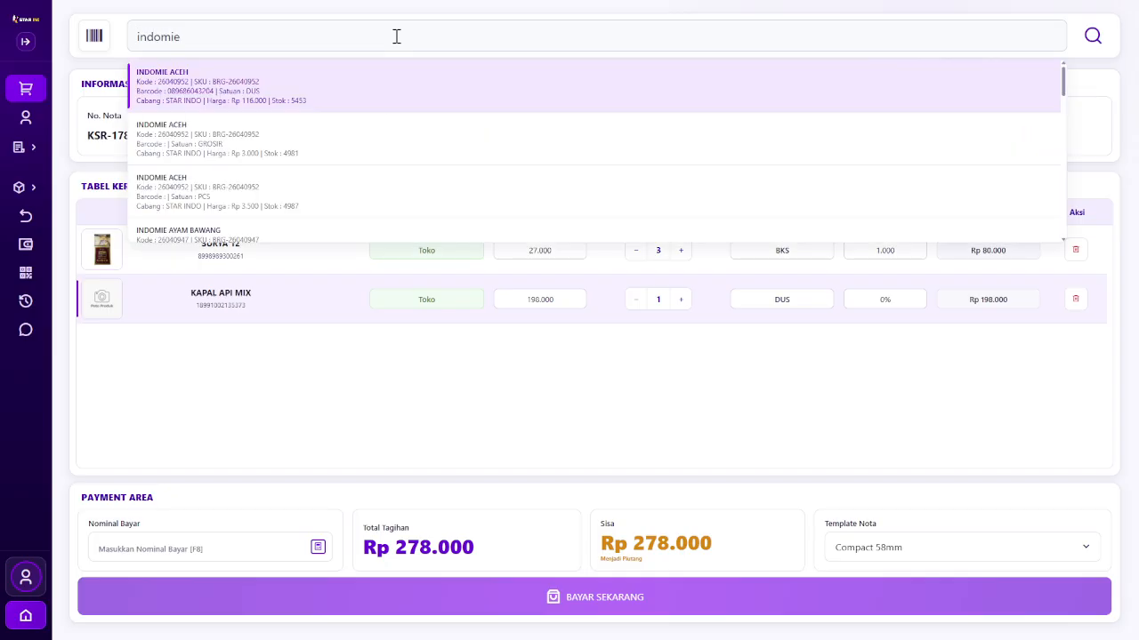
left_click(362, 148)
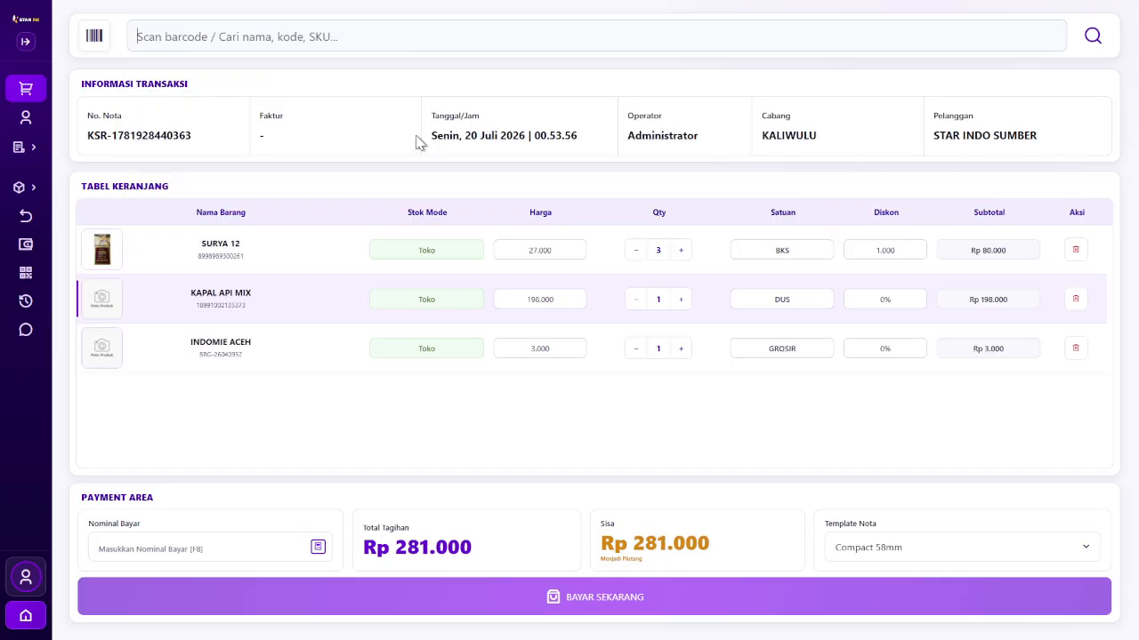
- Add KAPAL API 30GR in the RCG unit and SUPER BUBUR SET 1000 in the DUS unit to the cart
type("kapal")
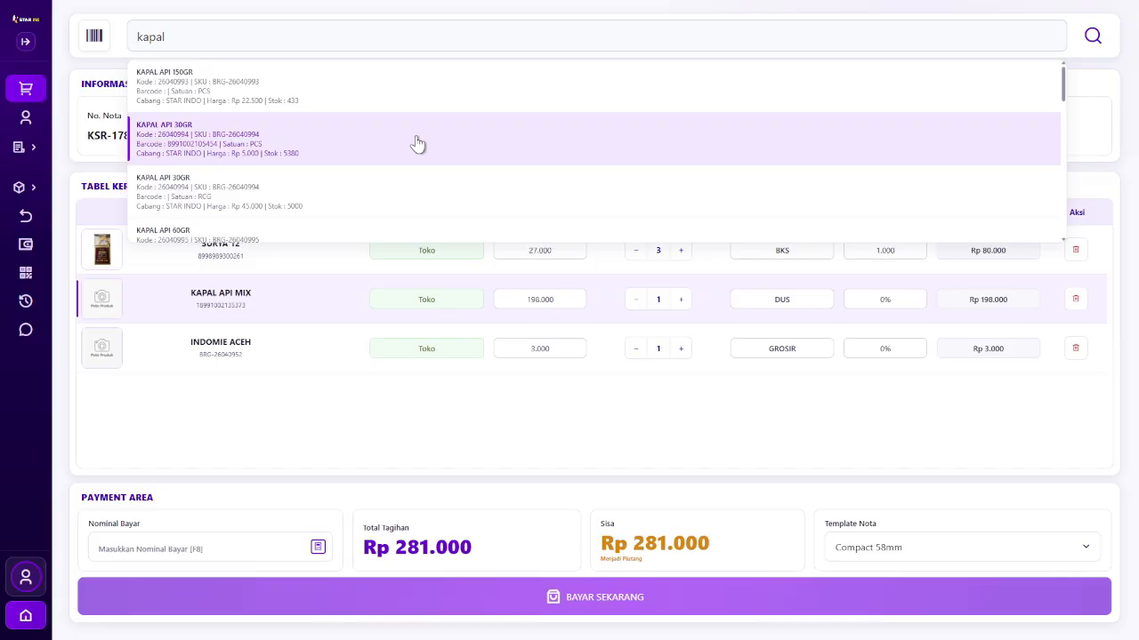
key("Down")
key("Return")
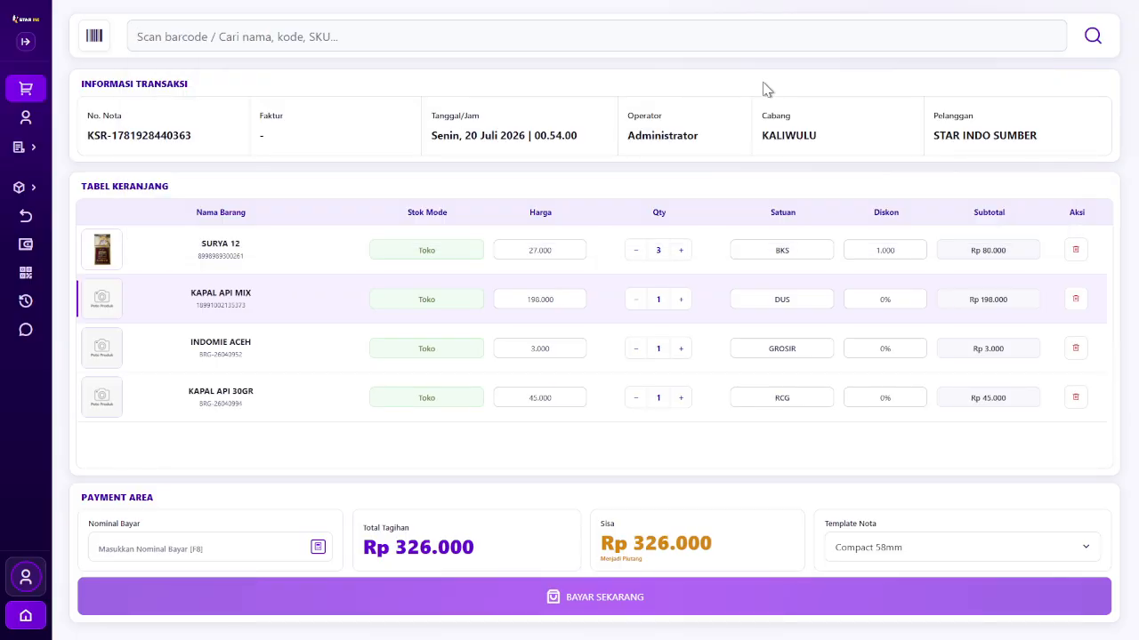
type("super")
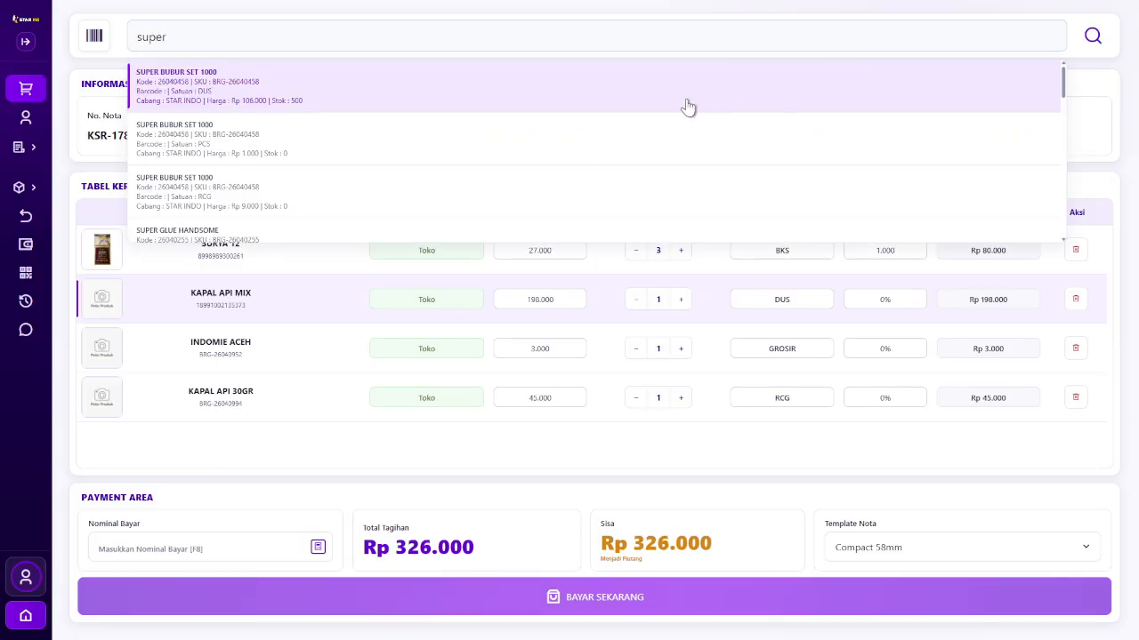
left_click(687, 107)
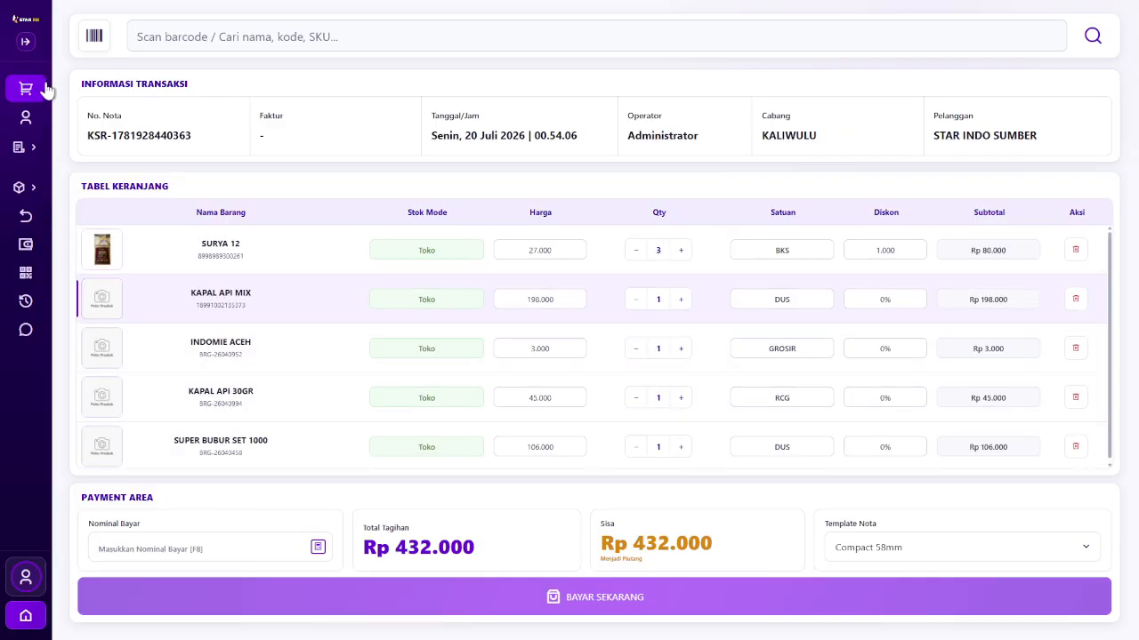
- Set the payment method to Tunai, and enter 500.000 as the amount paid
left_click(25, 42)
left_click(182, 171)
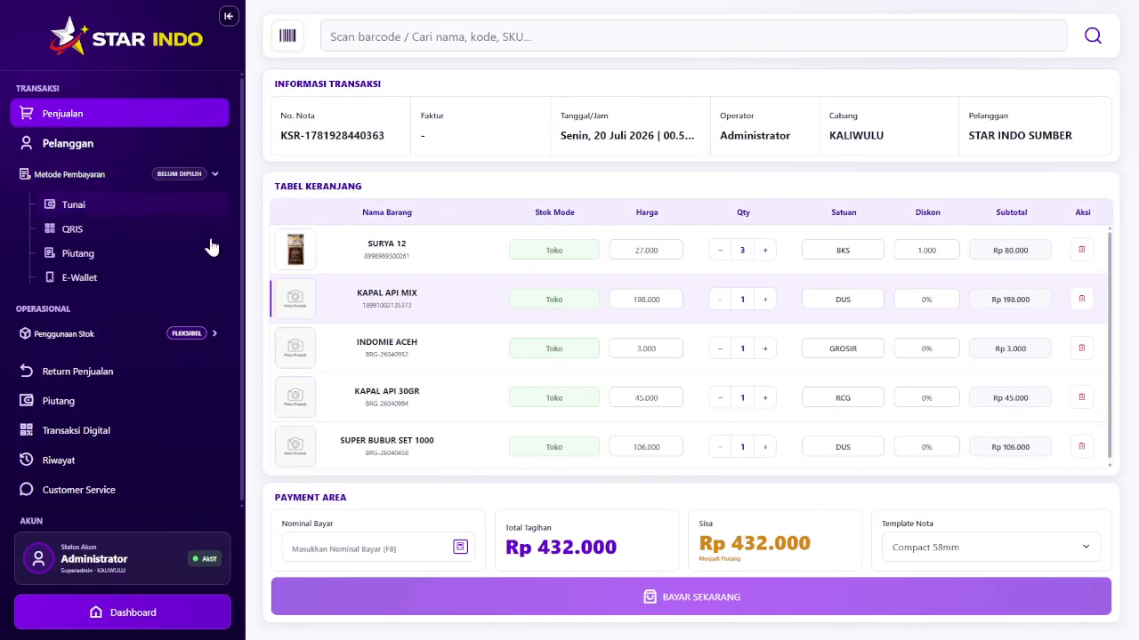
left_click(156, 206)
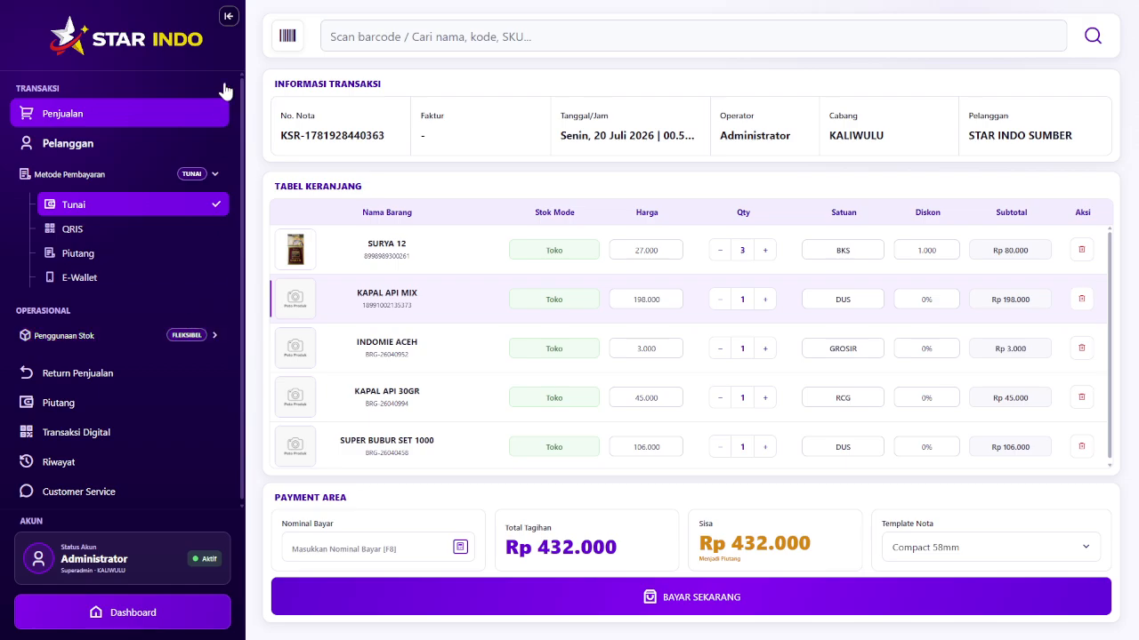
left_click(229, 16)
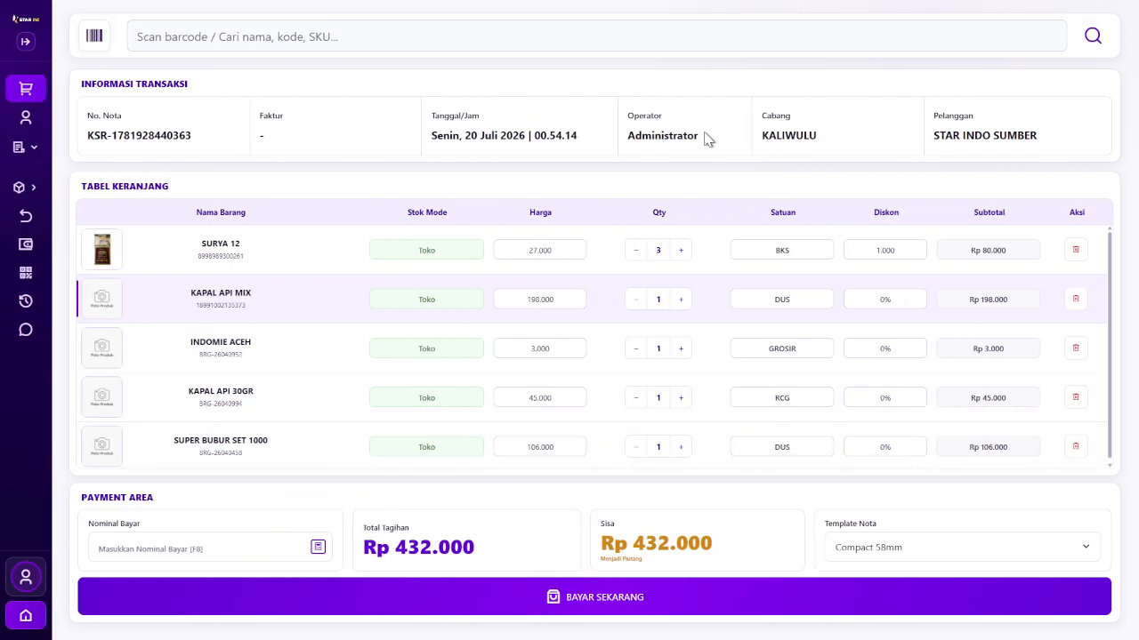
type("5000000")
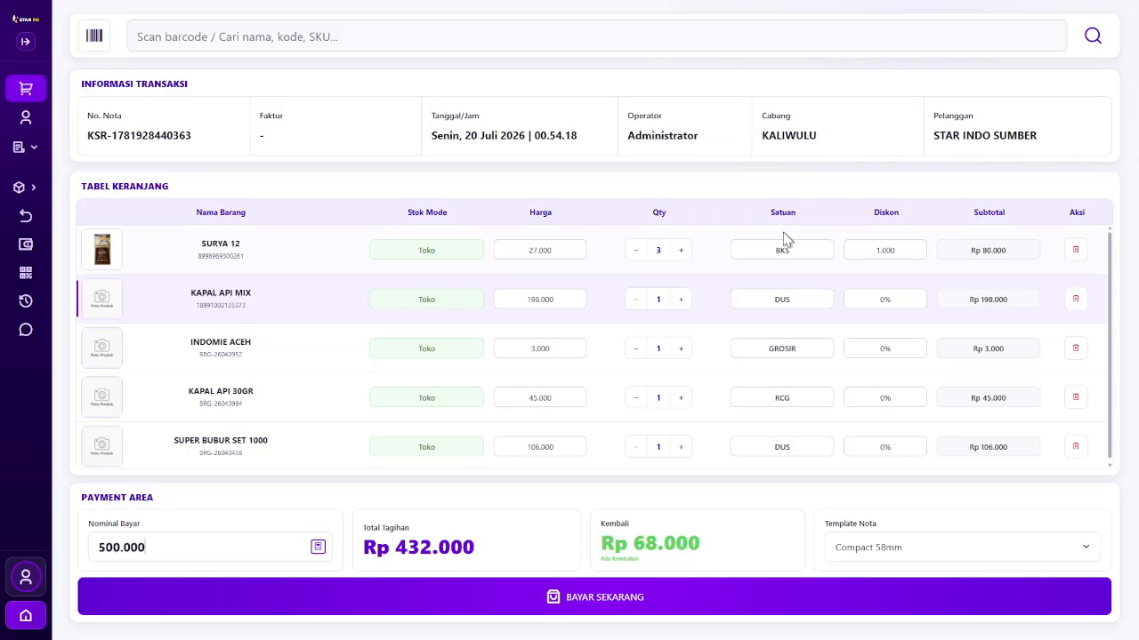
- Go through the cart rows one by one, moving the row selection down and up the table
scroll(614, 347, "down", 1)
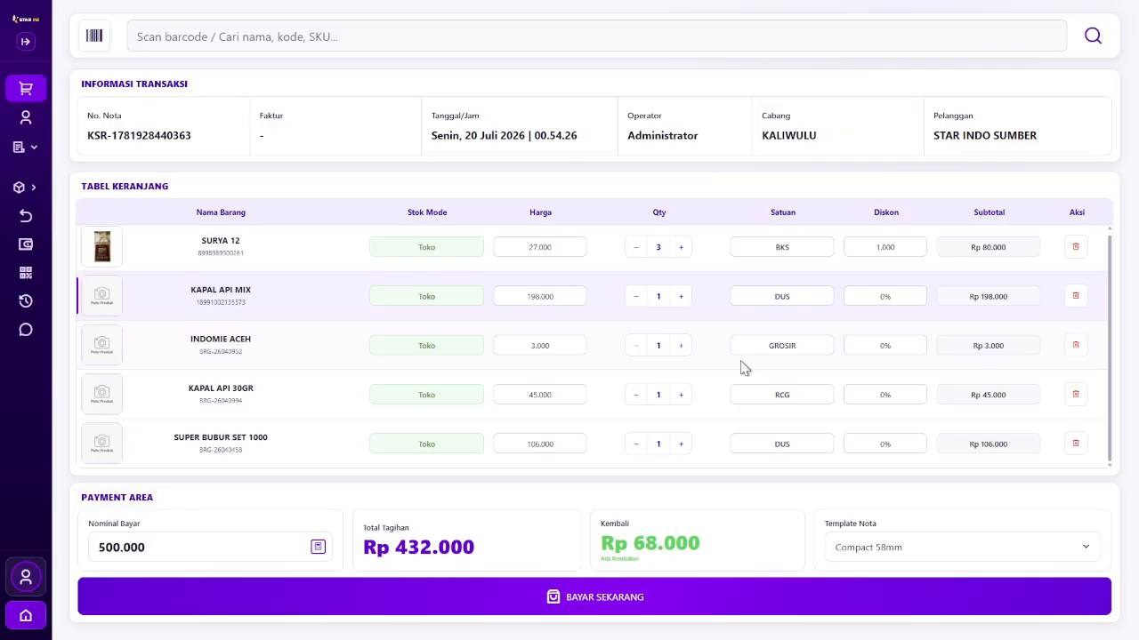
key("Down")
key("Down")
key("Down")
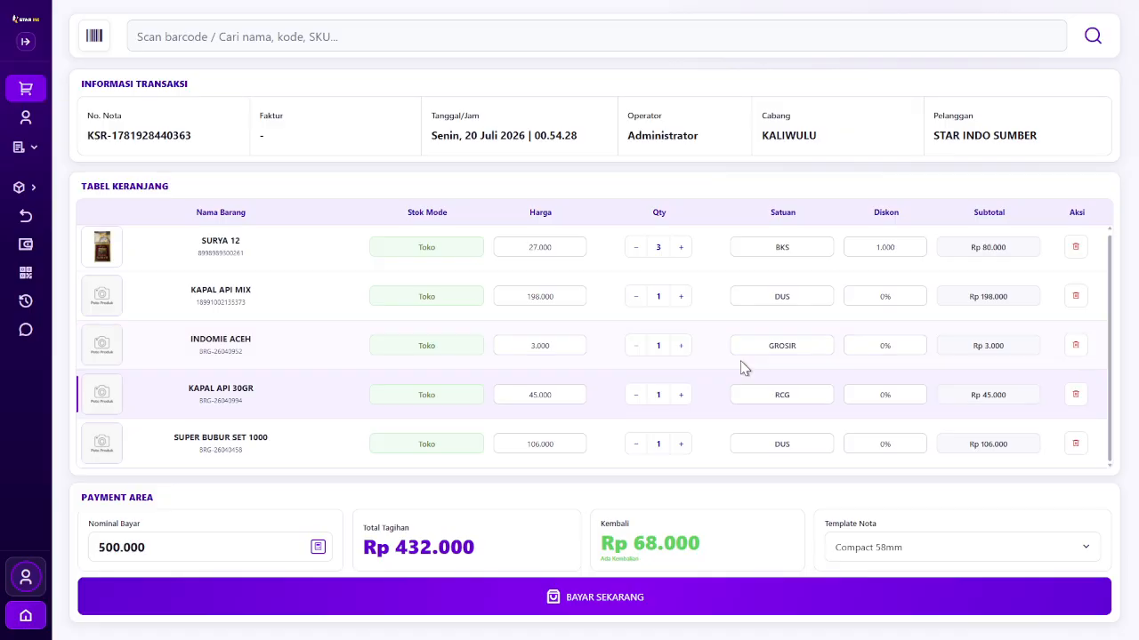
key("Up")
key("Up")
key("Up")
key("Up")
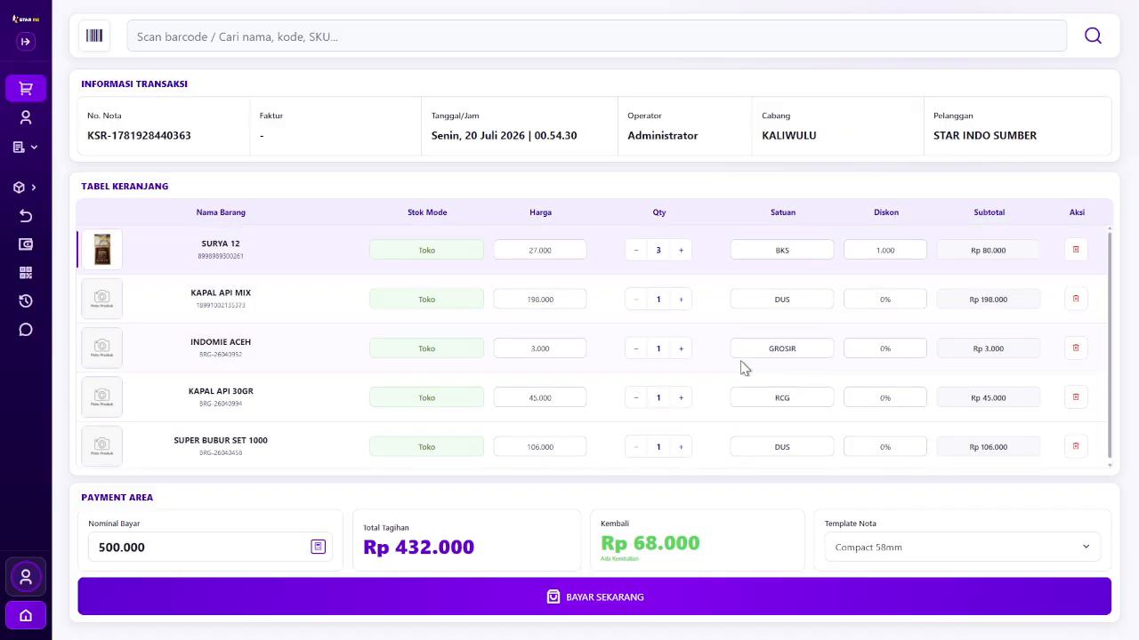
key("Down")
key("Down")
key("Down")
key("Down")
key("Up")
key("Up")
key("Up")
key("Up")
key("Down")
key("Down")
key("Down")
key("Up")
key("Up")
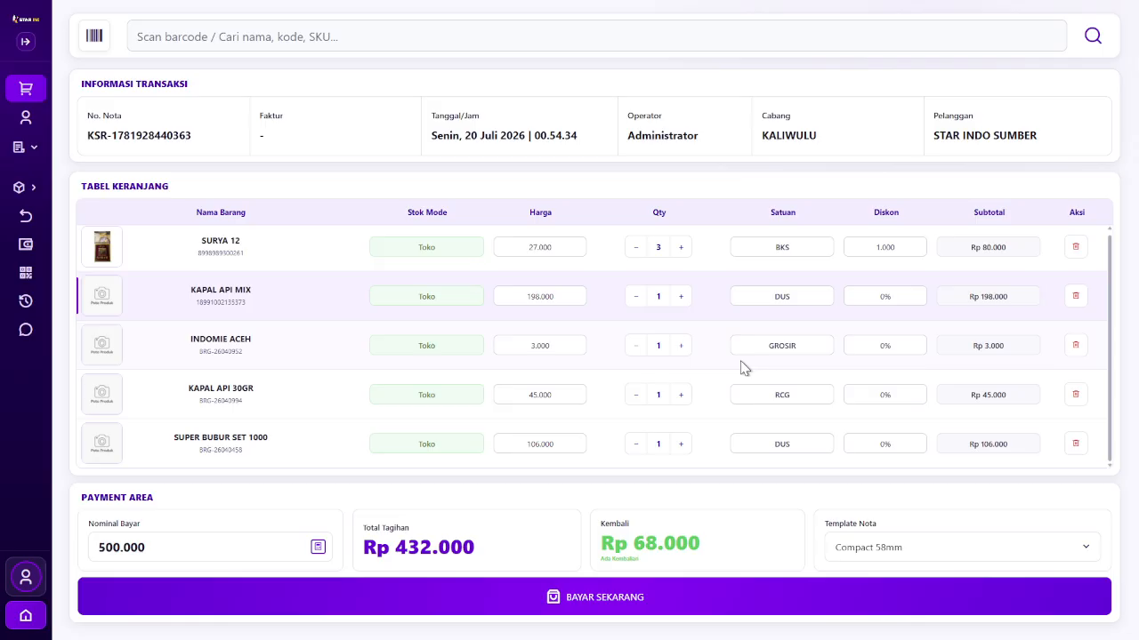
- Submit the payment, confirm processing the transaction, and acknowledge that it is saved
key("ctrl+a")
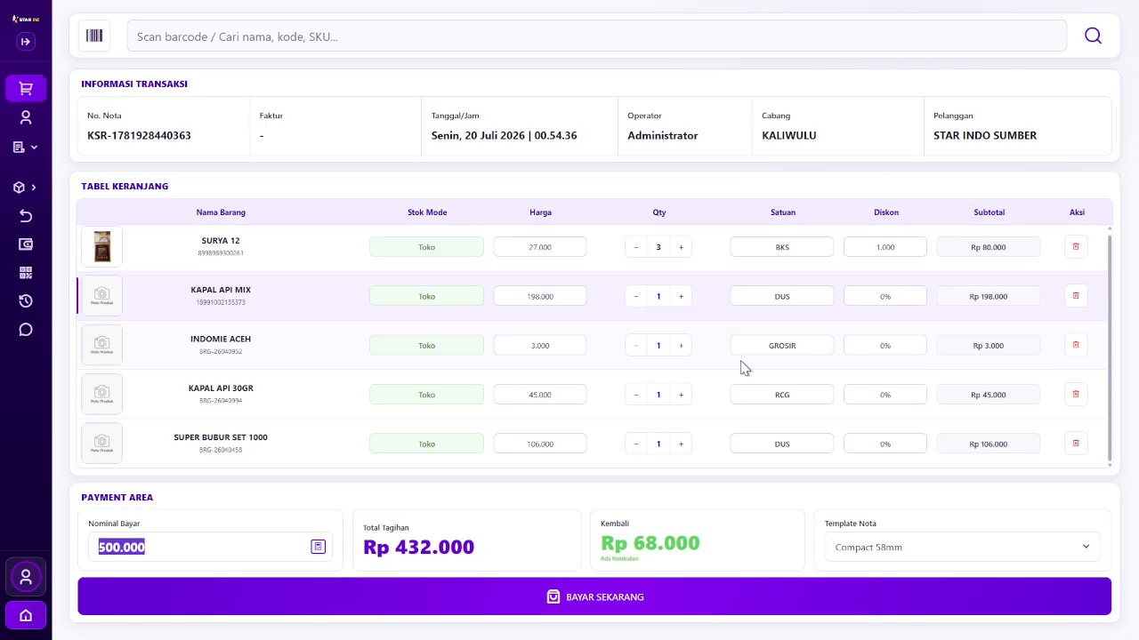
key("Return")
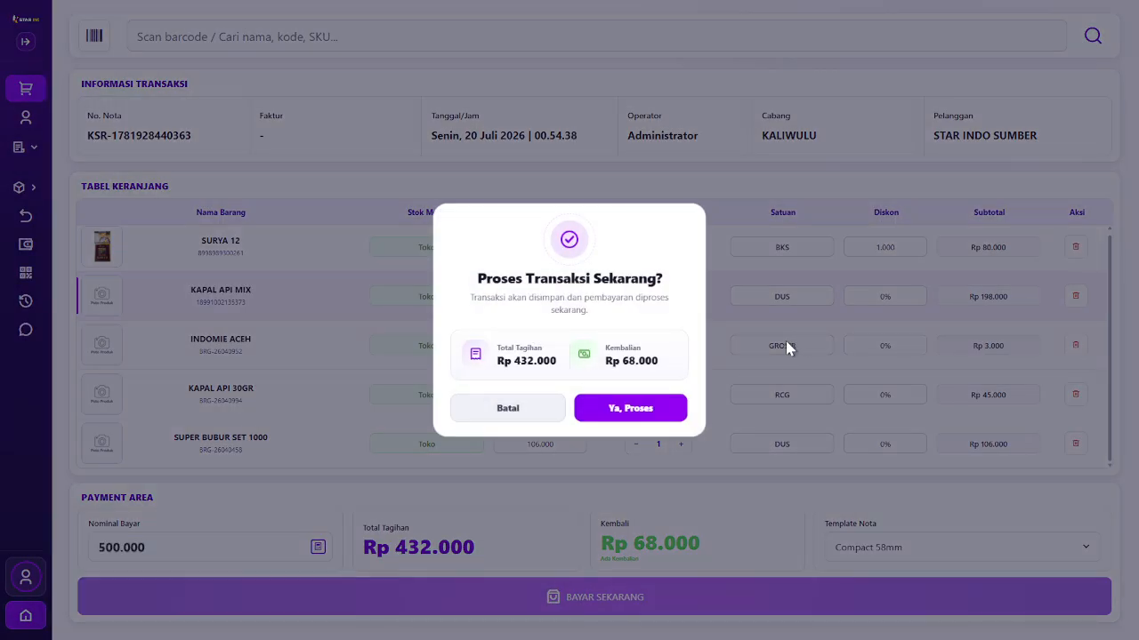
left_click(645, 418)
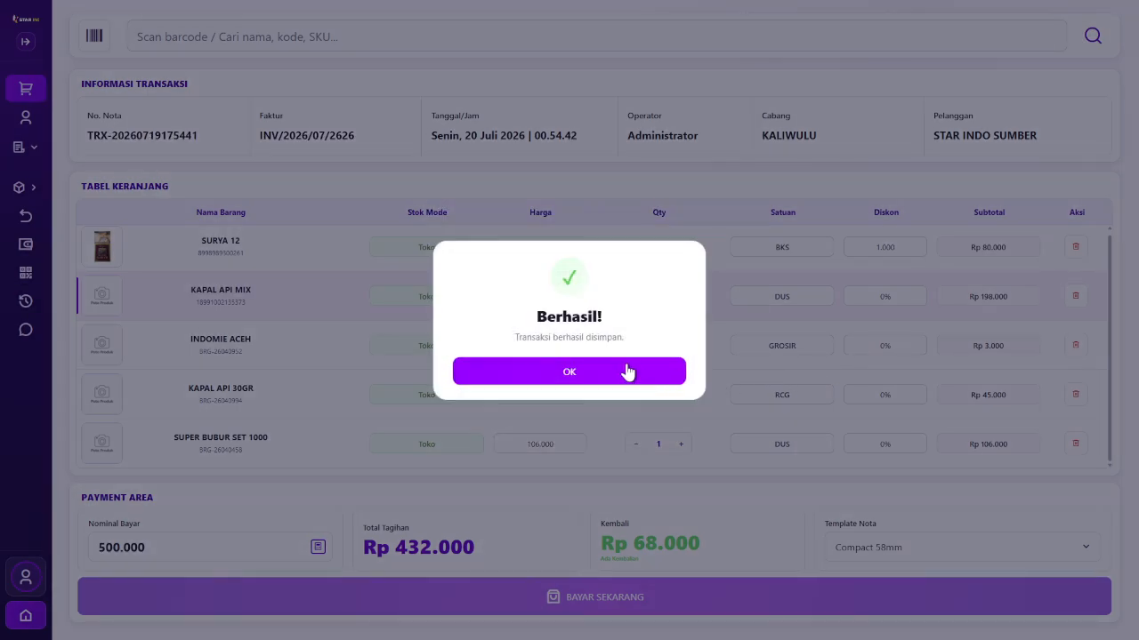
left_click(613, 370)
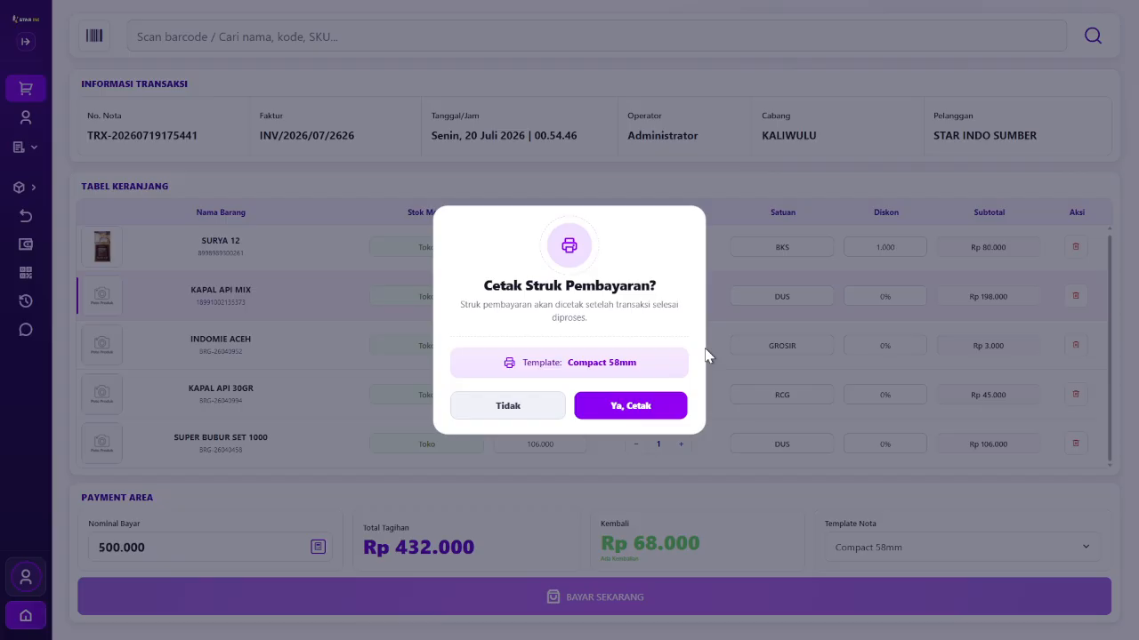
- Decline printing the payment receipt, and try to share it to WhatsApp before dismissing the sharing request
left_click(511, 414)
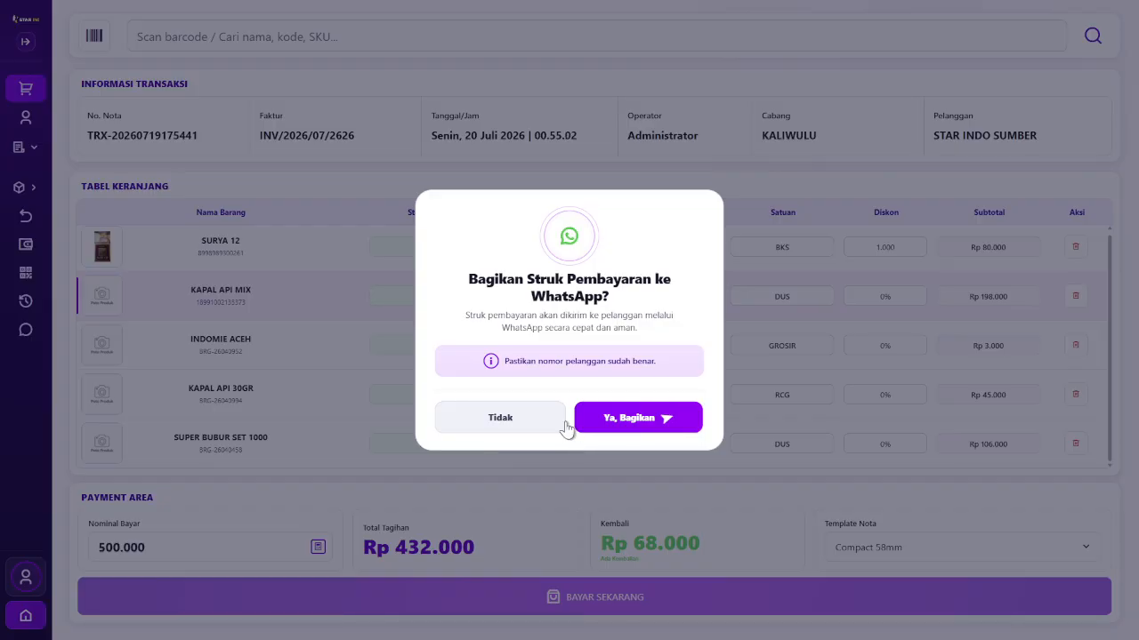
left_click(671, 422)
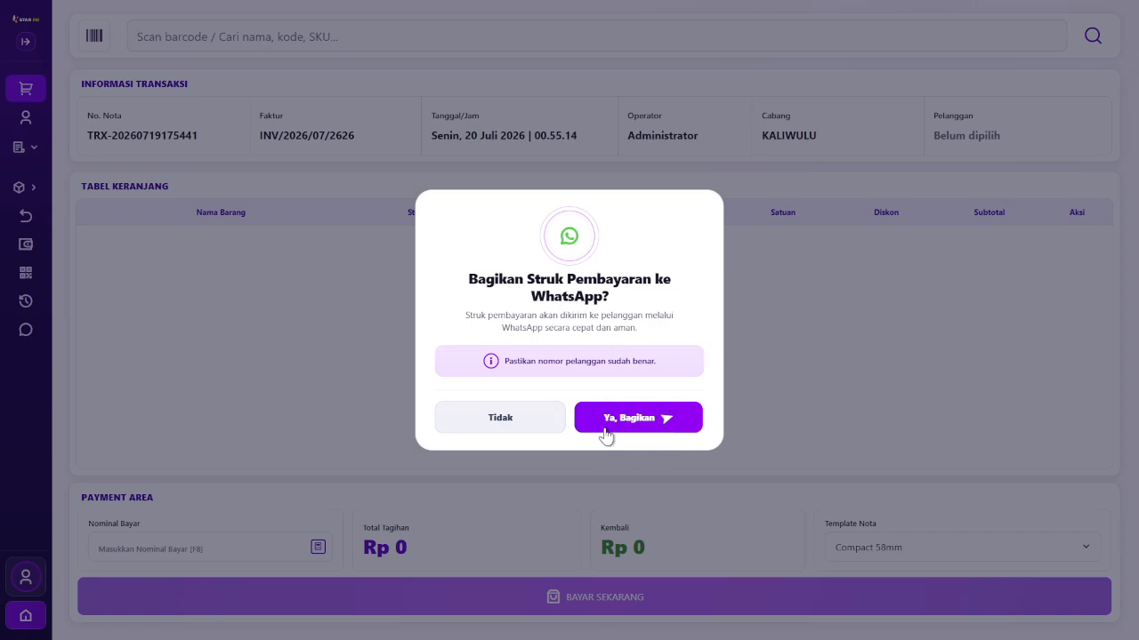
left_click(518, 435)
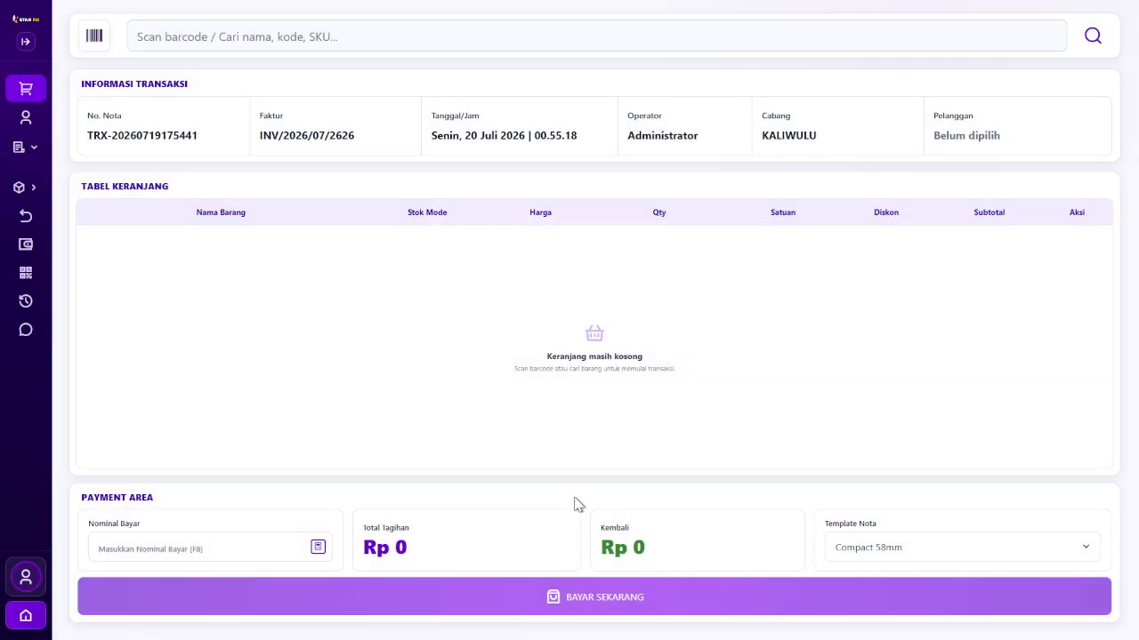